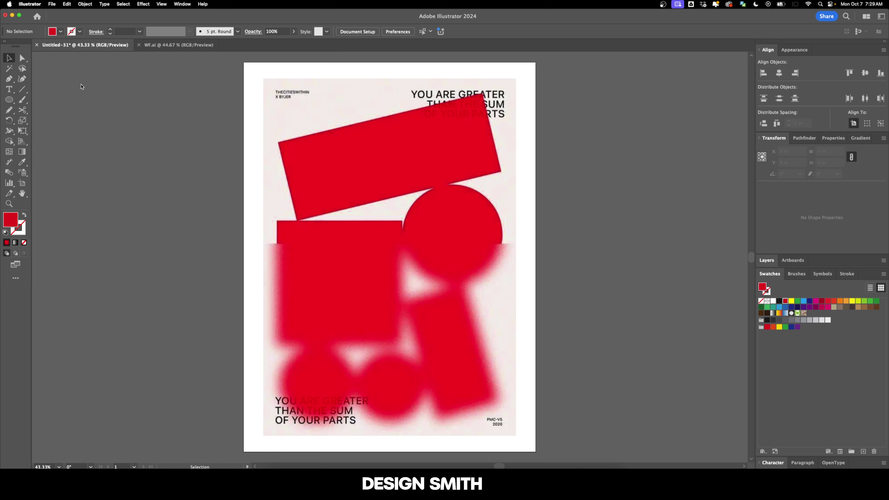
Draw a rectangle about 1.69 by 4.83 in at the left end of the poster's tilted red bar and fill it yellow.
click(13, 103)
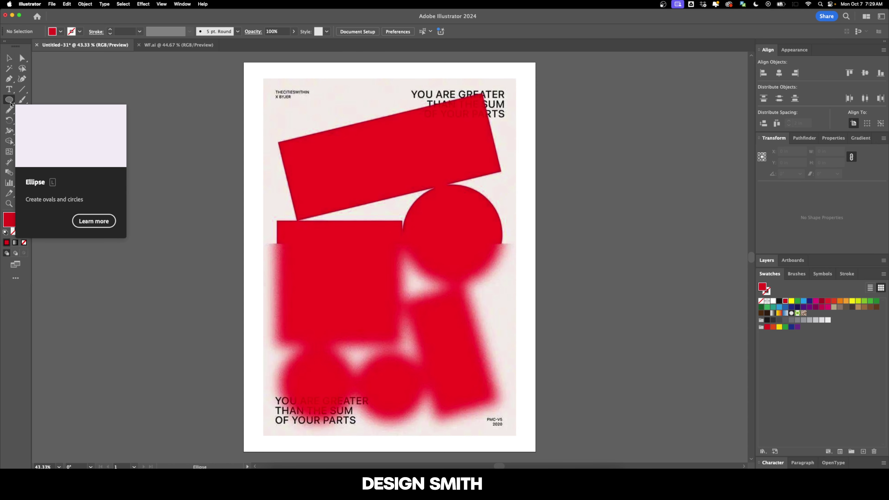
drag(13, 102, 52, 100)
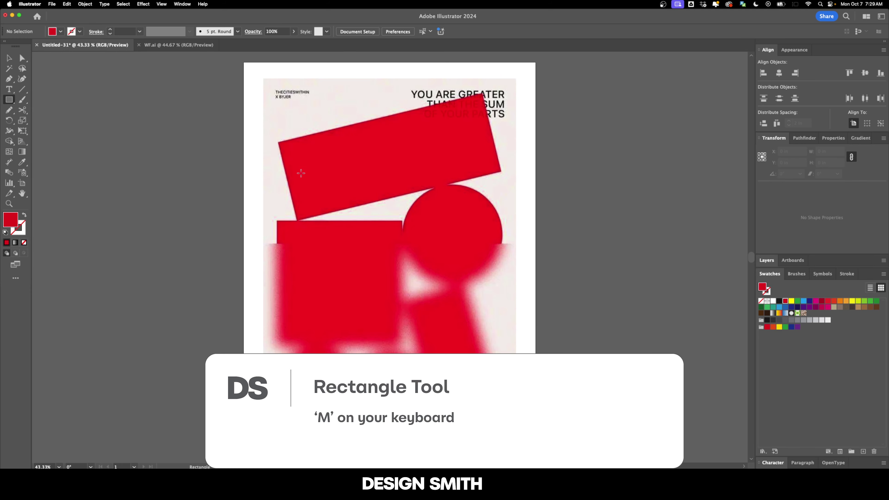
drag(278, 142, 306, 221)
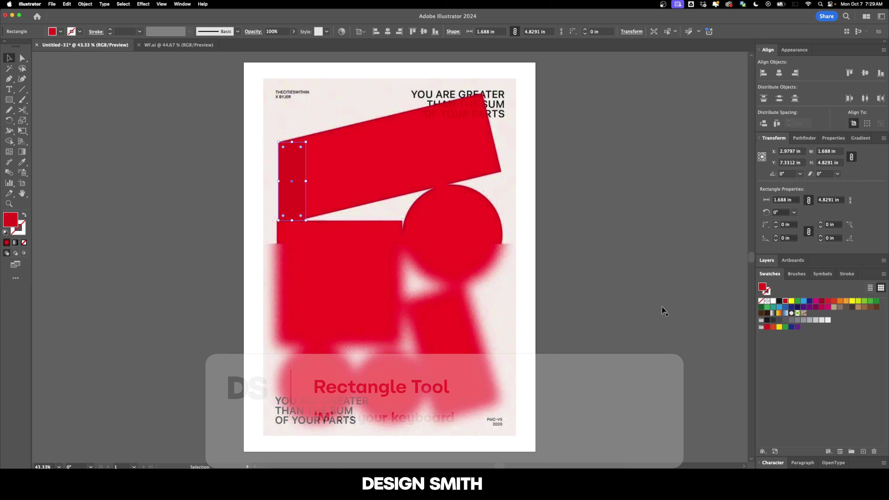
key(v)
click(791, 301)
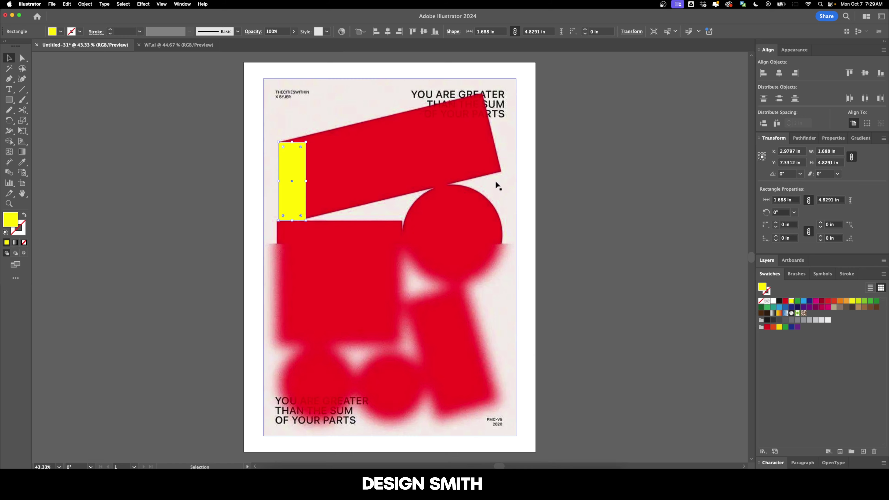
Stretch the yellow rectangle's right edge across the poster to a width of about 13.59 in.
key(a)
click(312, 138)
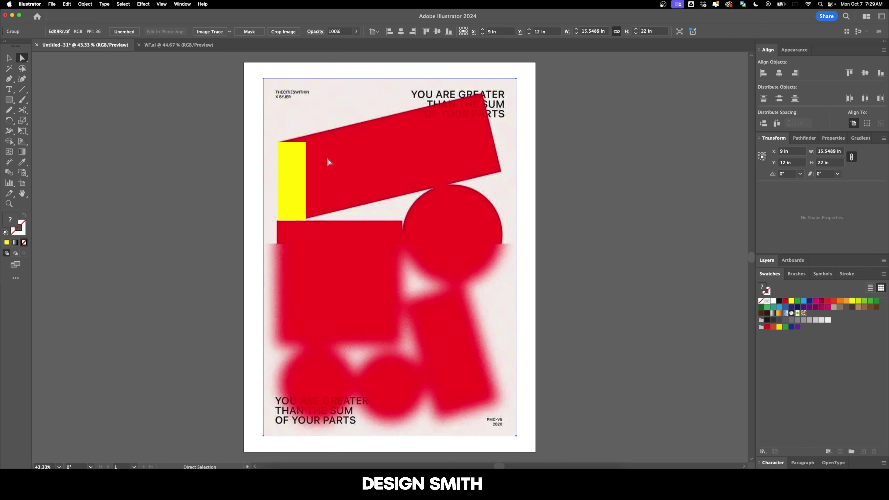
key(super+shift+a)
click(305, 221)
click(305, 132)
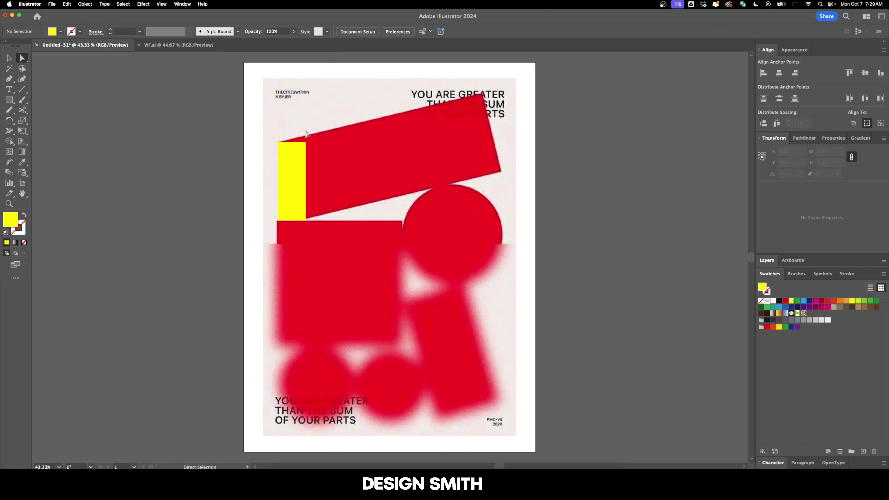
click(305, 221)
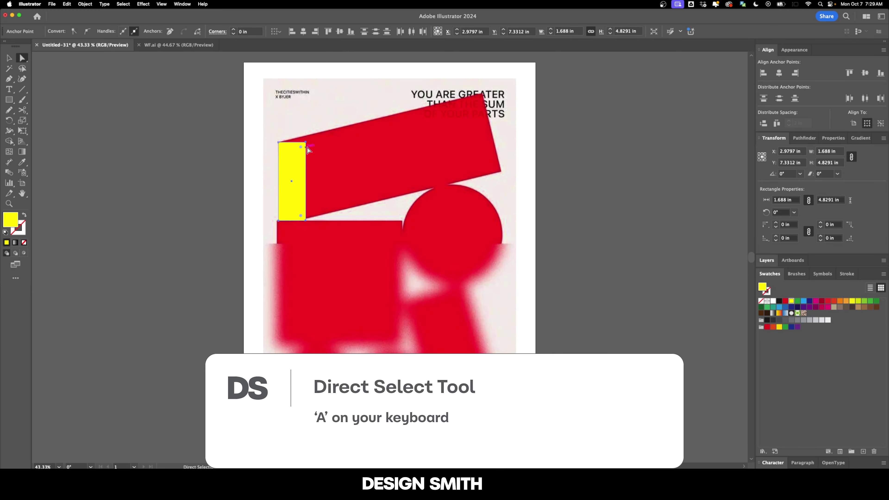
drag(306, 141, 499, 145)
key(v)
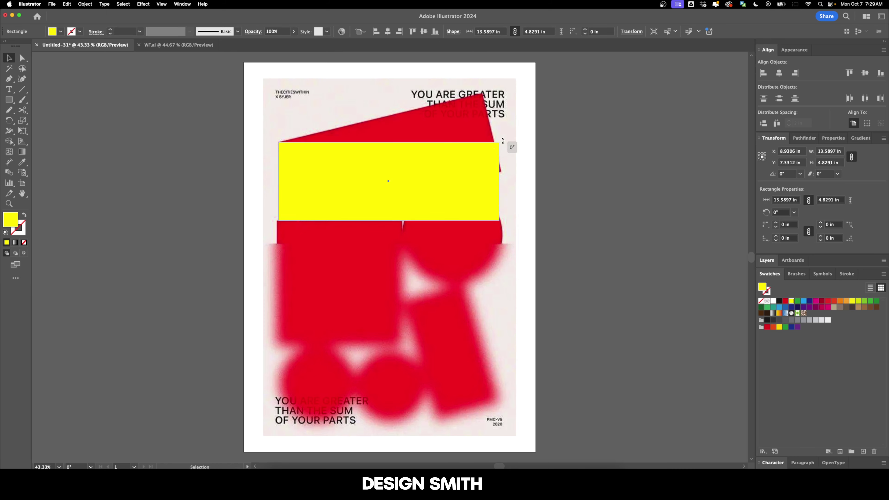
drag(503, 145, 423, 137)
key(super+z)
key(super+z)
click(369, 126)
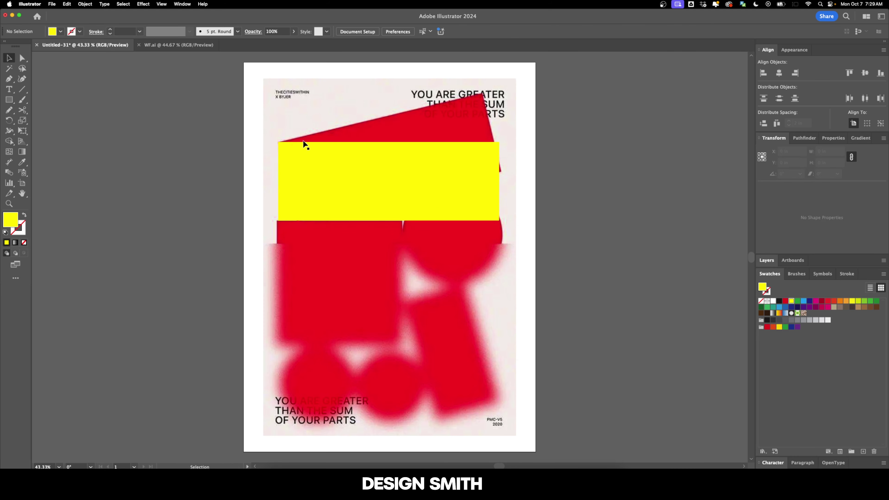
Rotate the yellow rectangle by 14° about its upper-left corner.
click(363, 204)
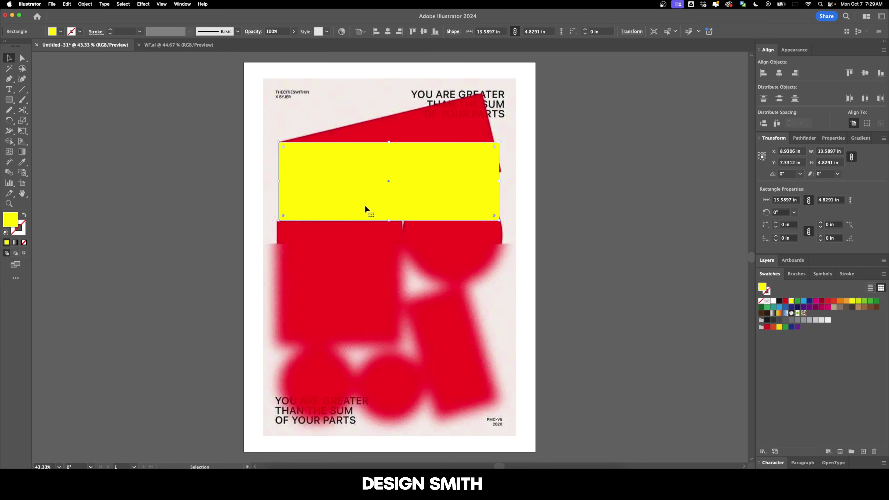
key(r)
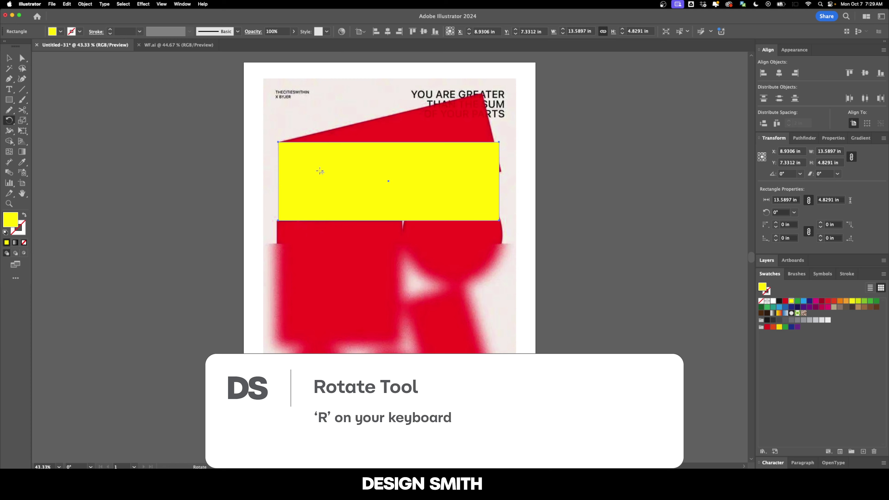
alt+click(277, 142)
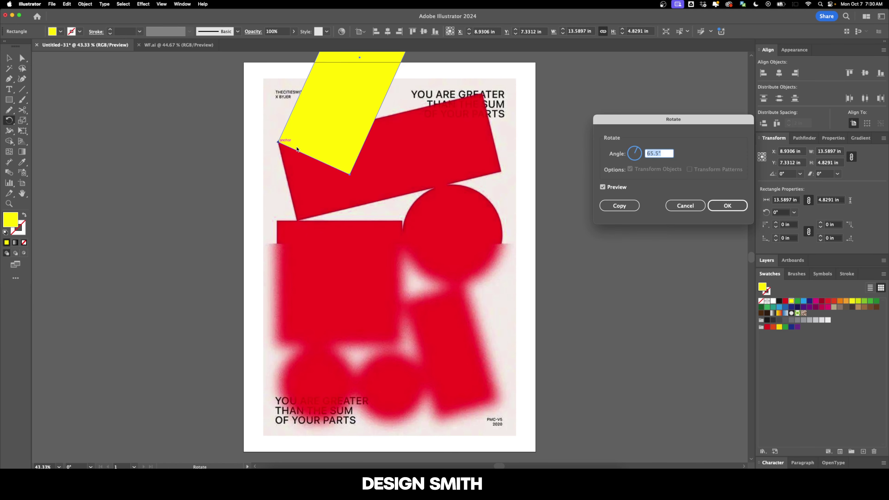
text(14)
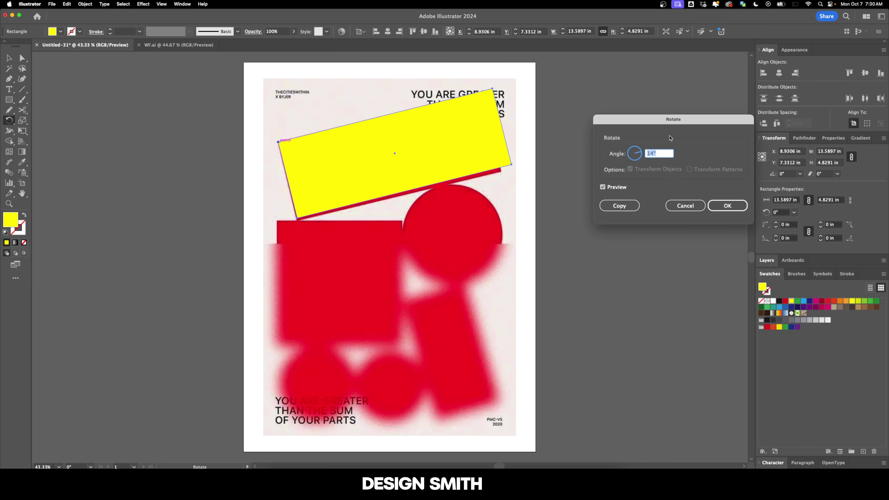
click(727, 205)
Adjust the rotated rectangle's right and lower edges to match the outline of the tilted red bar beneath it.
key(a)
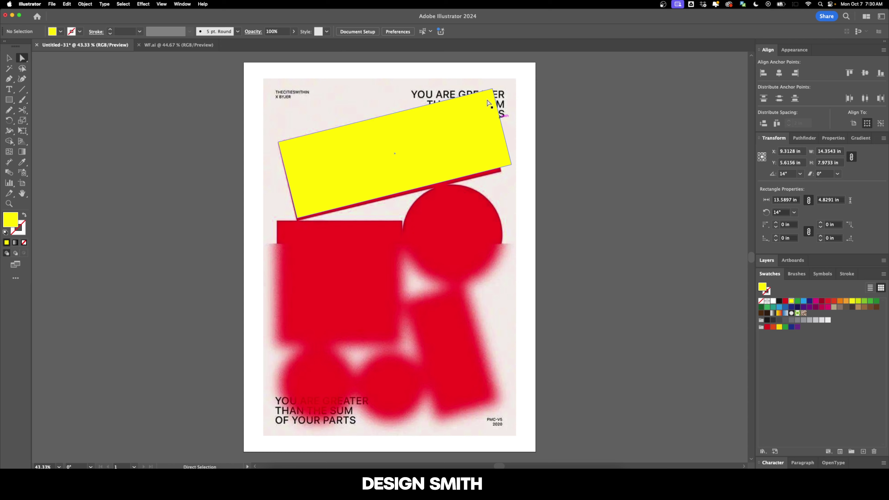
click(511, 165)
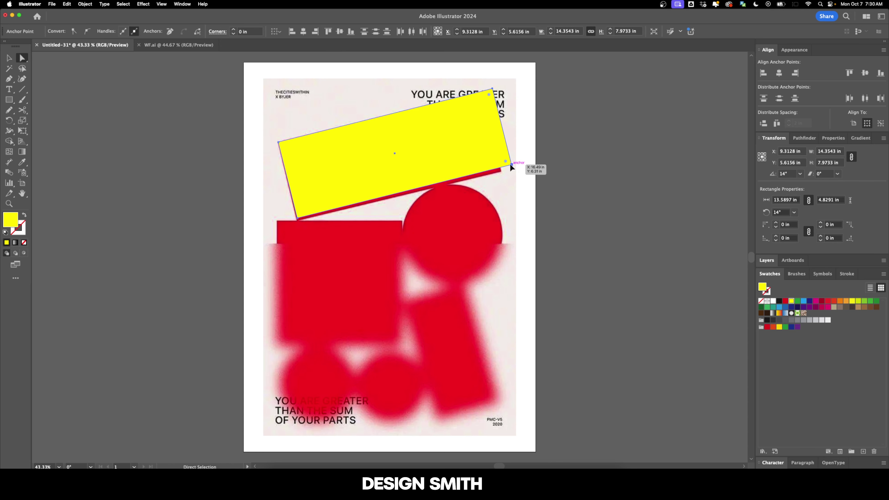
drag(510, 163, 485, 178)
drag(269, 245, 297, 220)
click(65, 120)
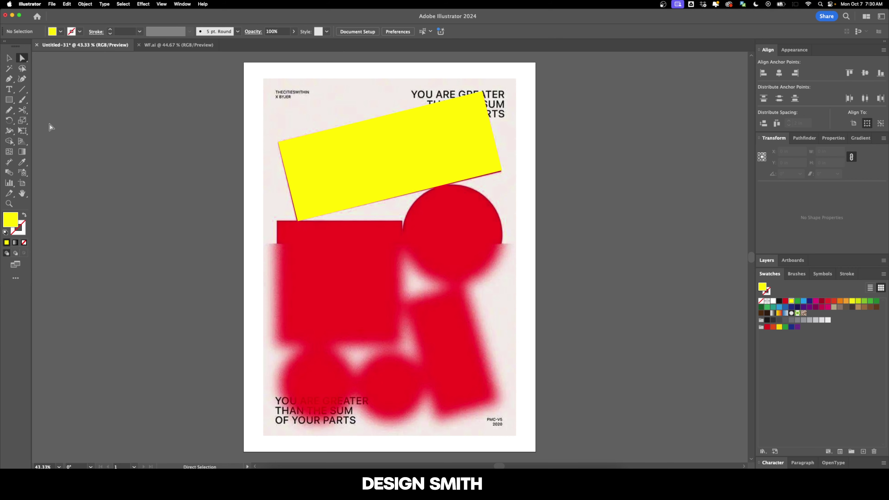
Draw a yellow rectangle about 7.74 by 7.48 in over the large red square below the bar.
click(9, 100)
drag(276, 221, 403, 346)
key(v)
drag(339, 347, 339, 343)
click(435, 352)
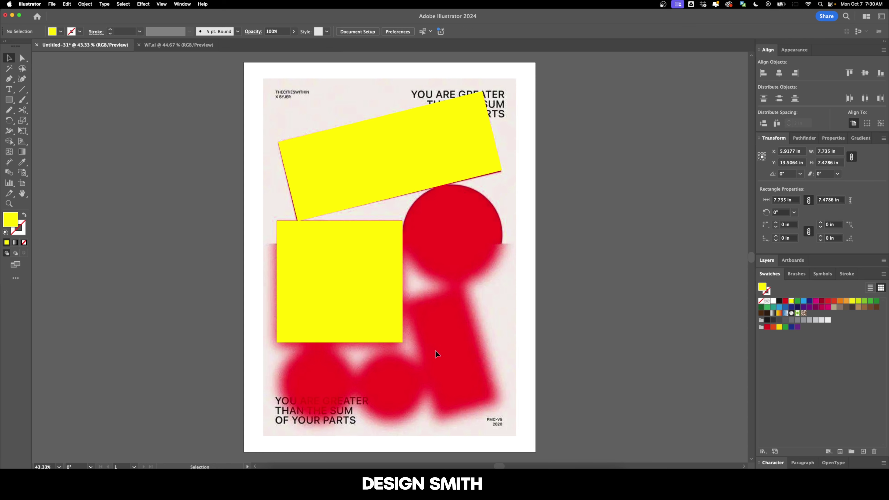
Draw a yellow circle from the centre of the large red circle, covering it completely.
key(l)
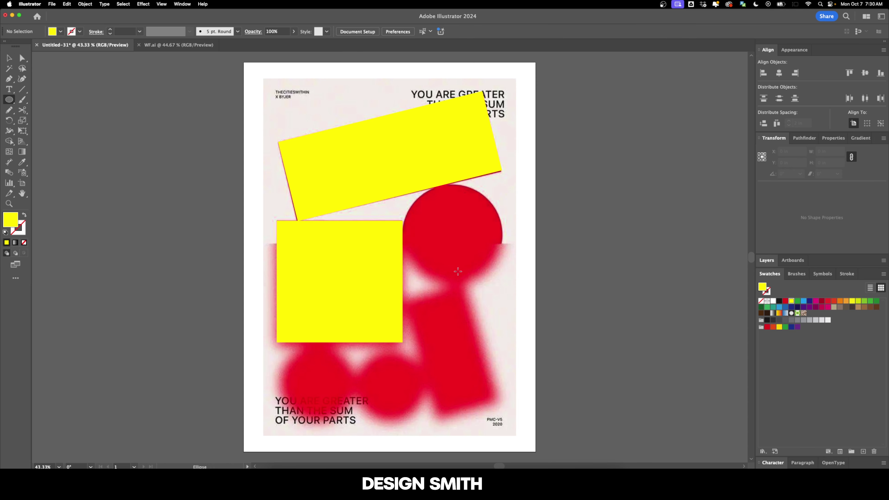
drag(452, 235, 495, 287)
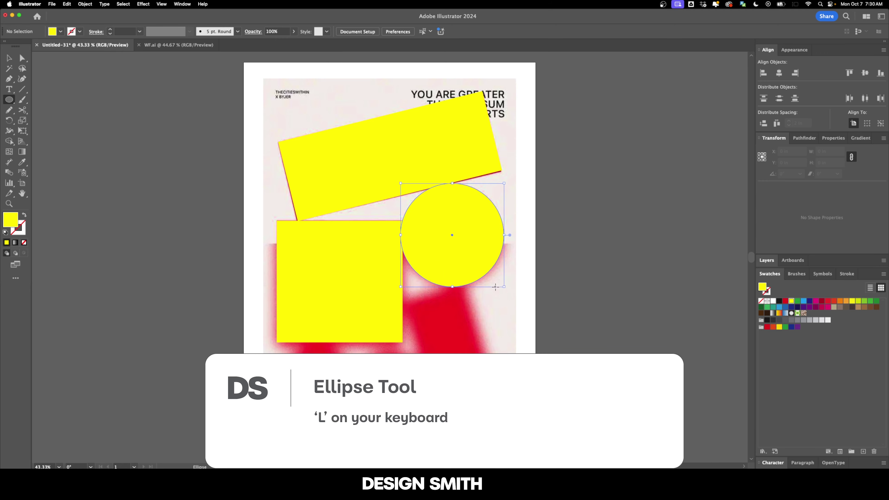
key(v)
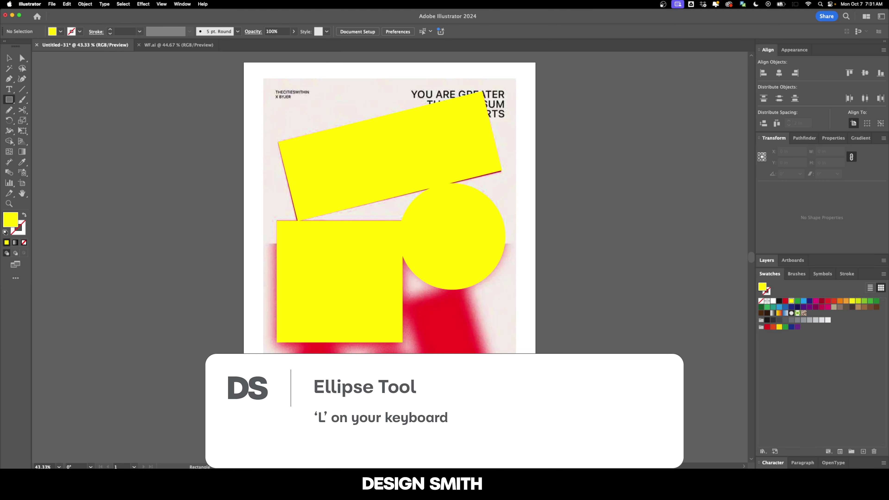
Draw a rectangle about 4.08 by 1.24 in at the base of the tilted lower block and rotate it 14° about its lower-right corner.
mouse_move(495, 401)
mouse_down()
mouse_move(459, 400)
mouse_move(429, 380)
mouse_up()
key(a)
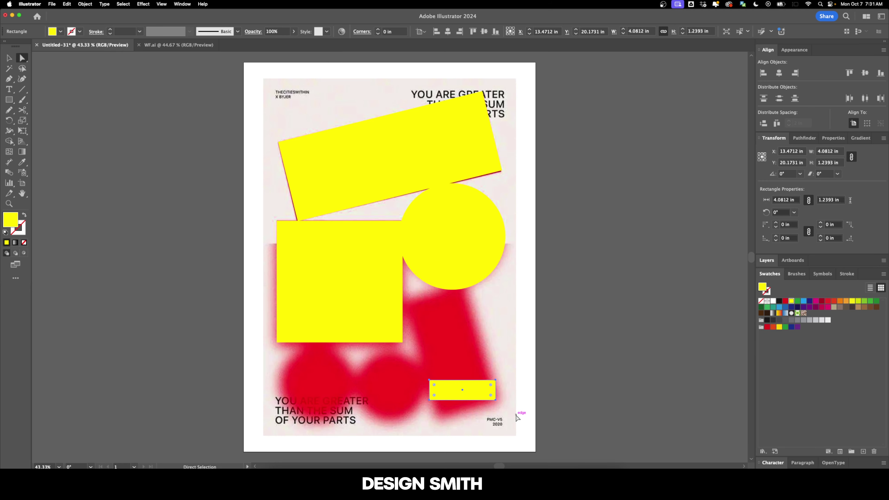
key(r)
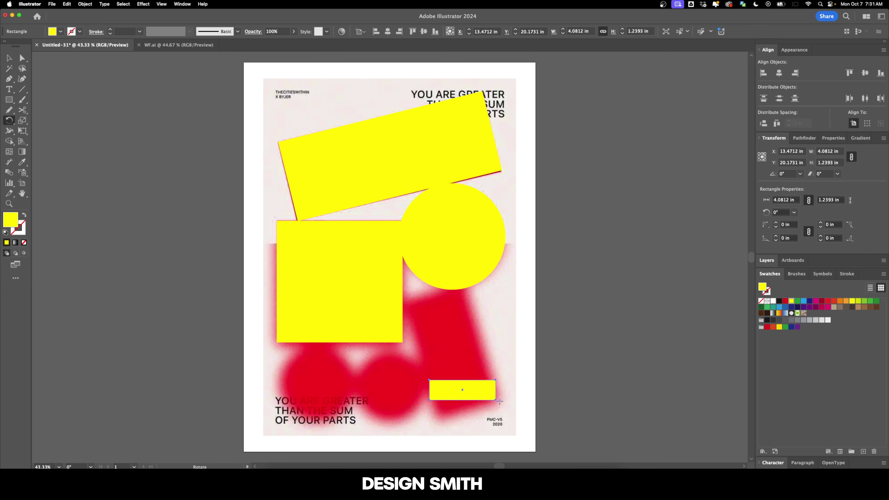
alt+click(495, 399)
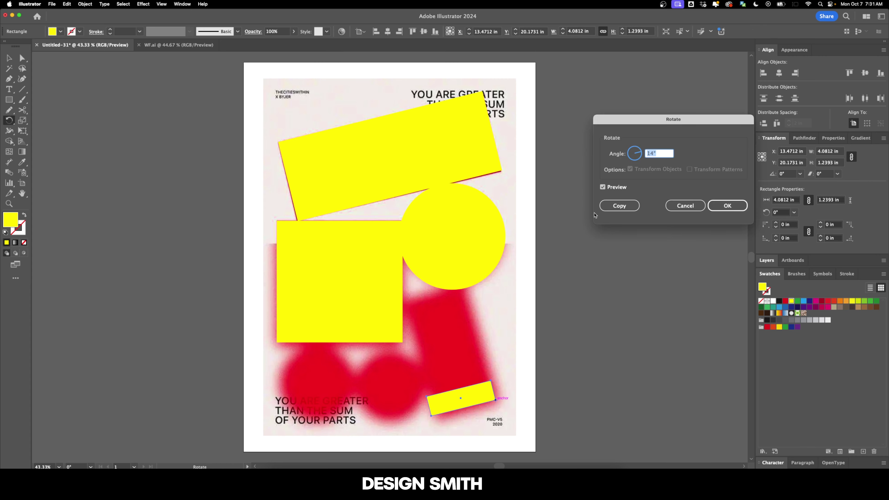
click(723, 205)
Narrow the small rotated rectangle to about 3.78 in and extend its upper edge to meet the large circle, covering the red block.
key(v)
key(a)
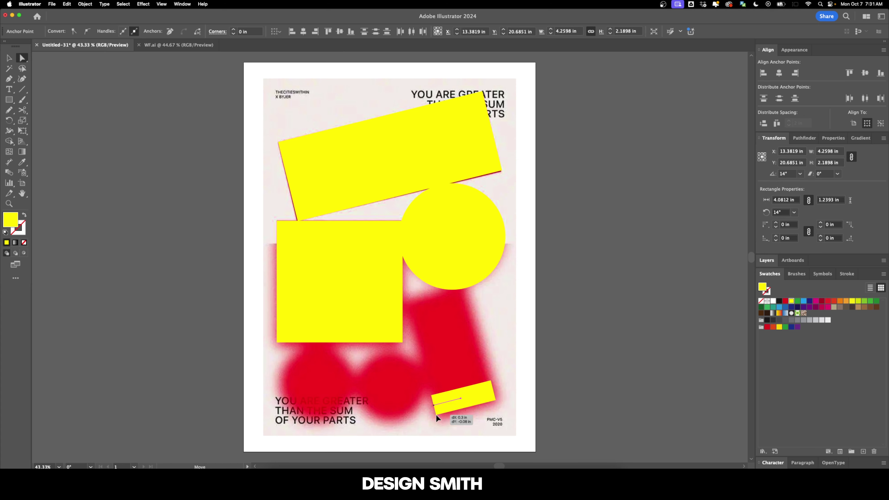
click(501, 378)
click(491, 380)
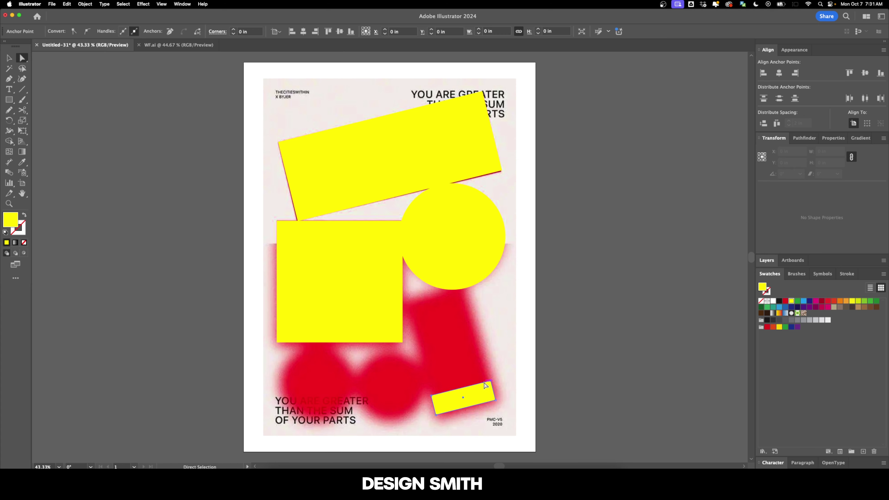
shift+click(431, 396)
shift+click(431, 396)
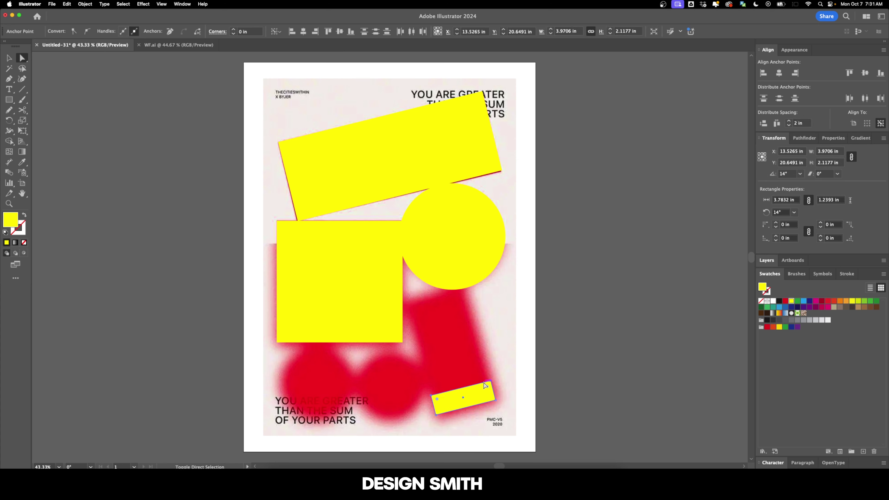
drag(491, 381, 461, 289)
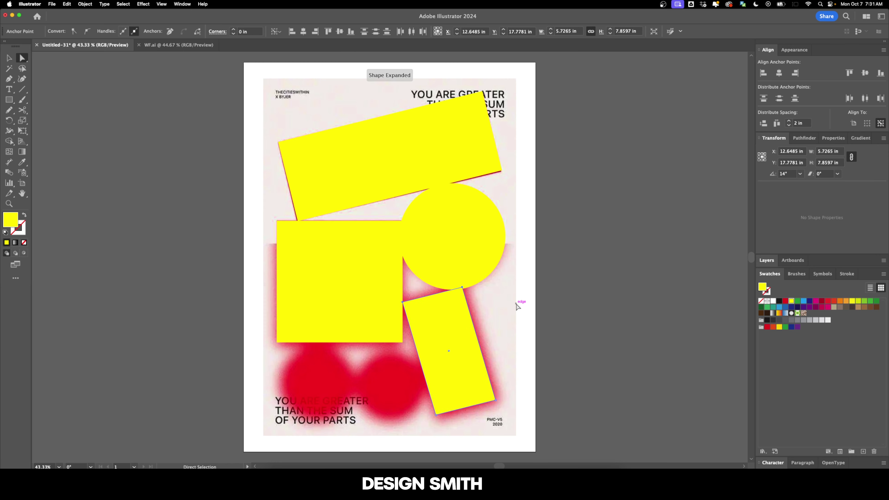
click(519, 304)
Draw two yellow circles over the two small red circles along the bottom of the poster.
key(l)
mouse_move(316, 383)
mouse_down()
mouse_move(346, 403)
mouse_move(398, 395)
mouse_up()
key(v)
drag(389, 346, 388, 352)
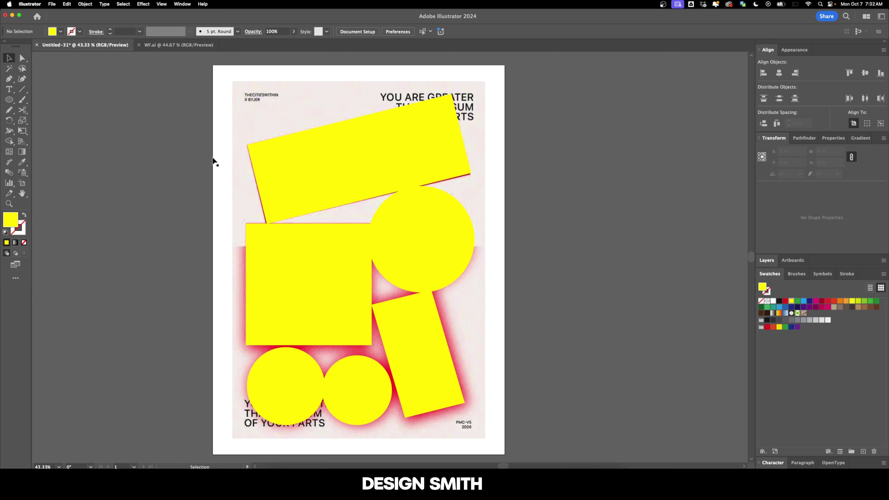
Select all the yellow shapes and unite them with Pathfinder.
drag(214, 161, 544, 429)
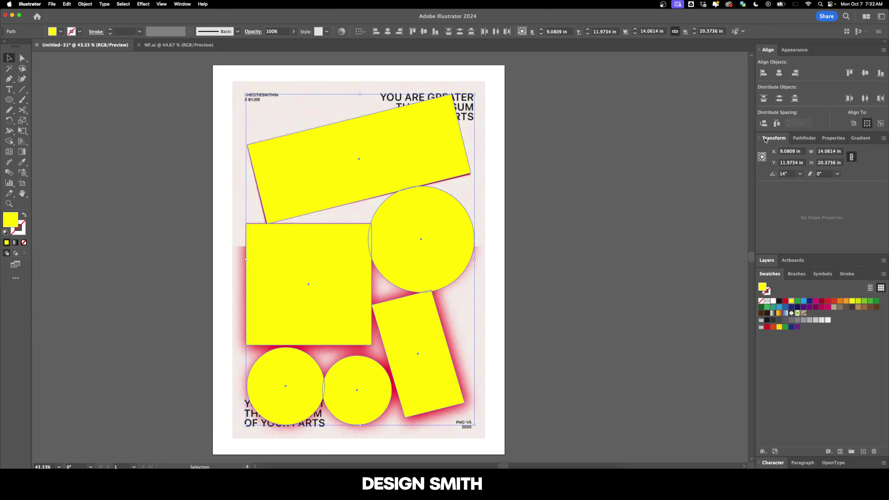
click(804, 138)
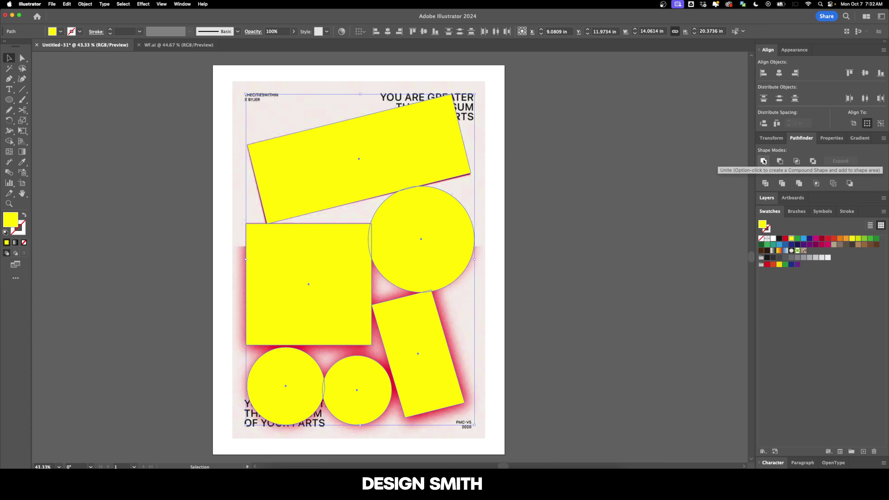
click(763, 161)
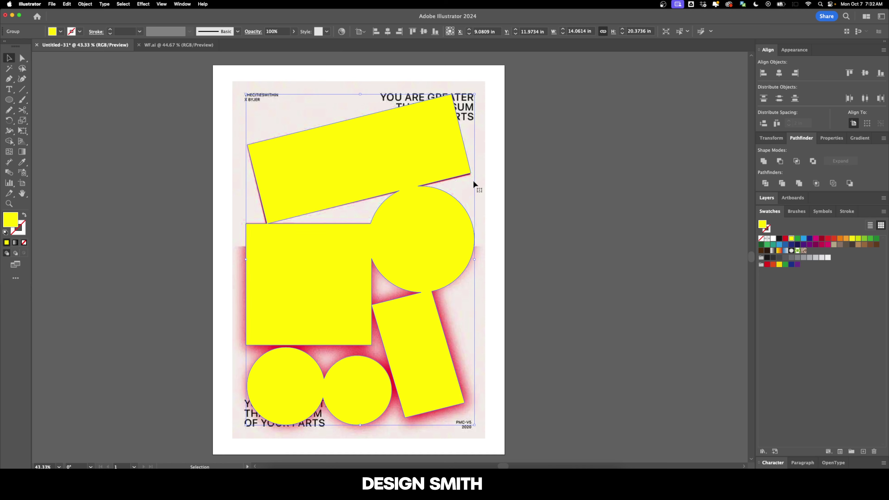
Copy the united yellow artwork and paste it into the blank Photoshop document as a Smart Object.
key(super+c)
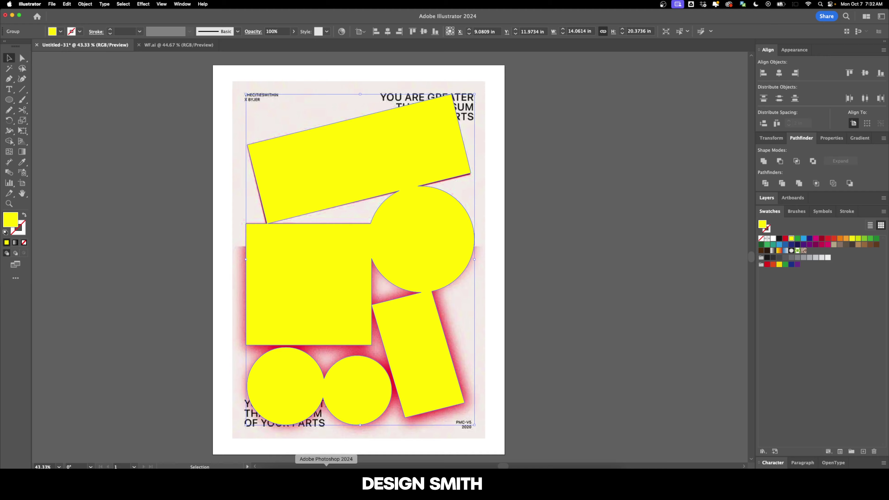
click(327, 483)
key(super+v)
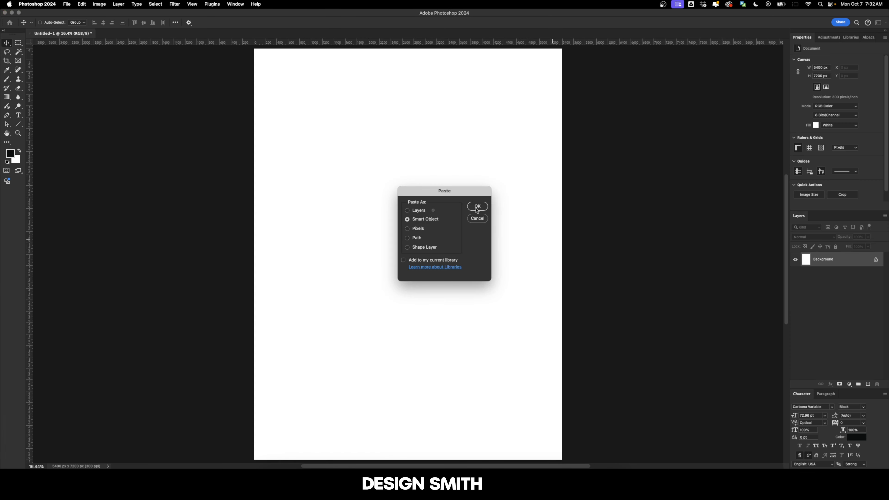
click(477, 207)
key(Return)
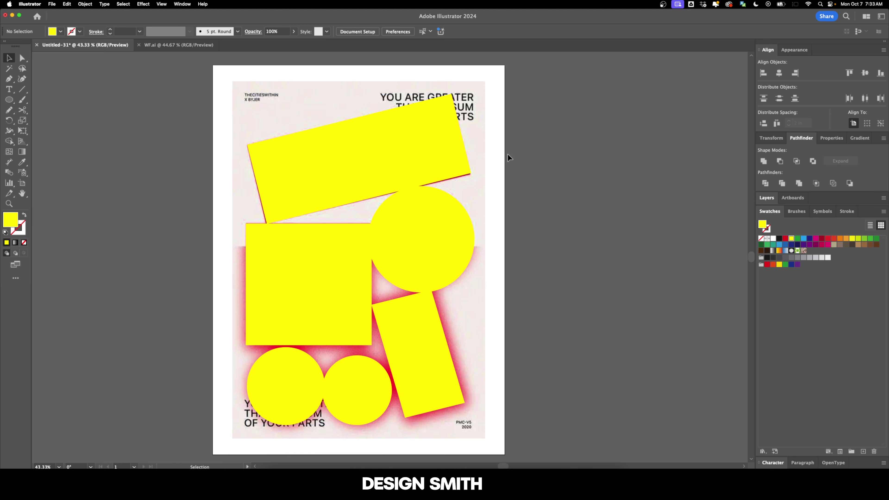
Sample the poster's off-white background in Illustrator, copy its hex code f4f0ed and return to Photoshop.
key(i)
click(326, 103)
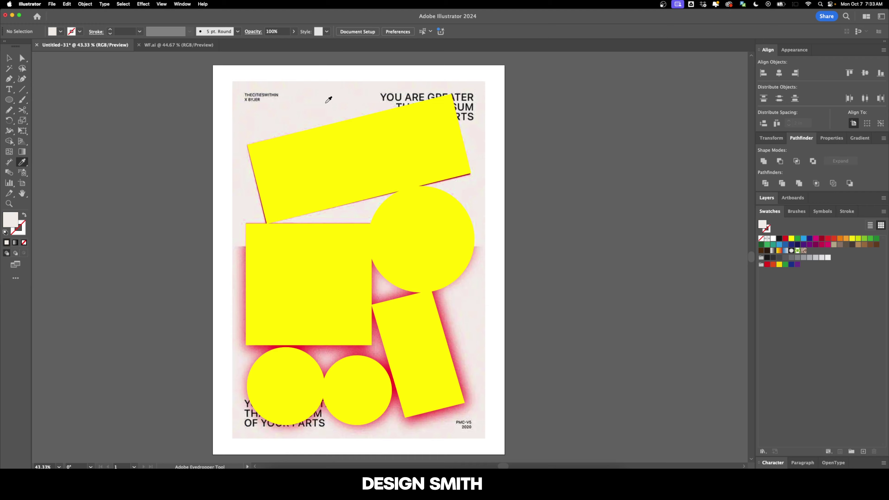
double_click(10, 220)
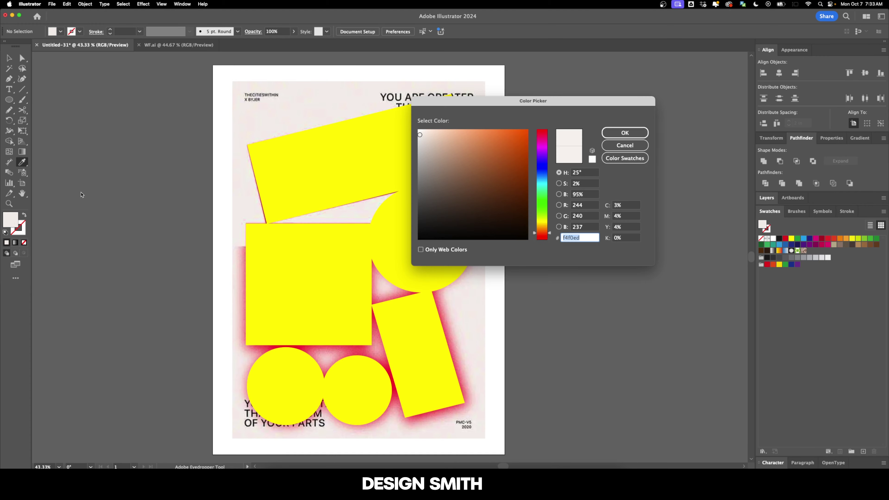
key(Return)
key(super+Tab)
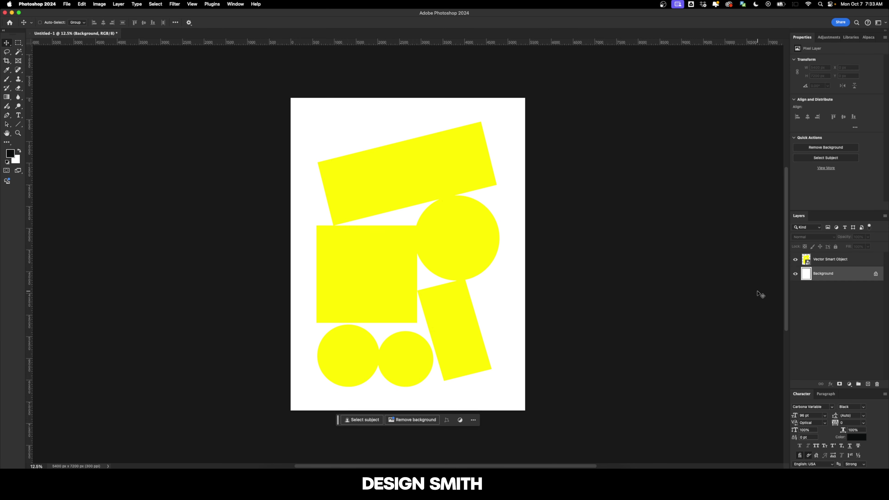
Add a Solid Color fill layer in f4f0ed between the Background layer and the pasted artwork.
click(843, 259)
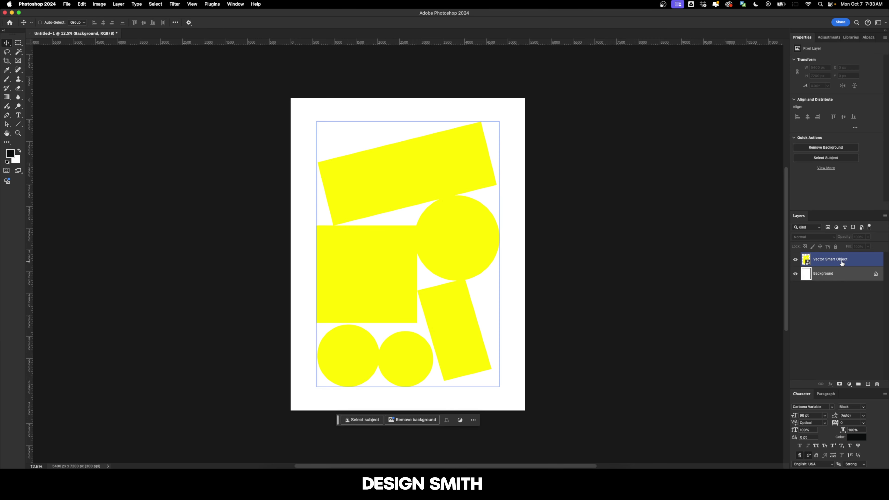
click(849, 277)
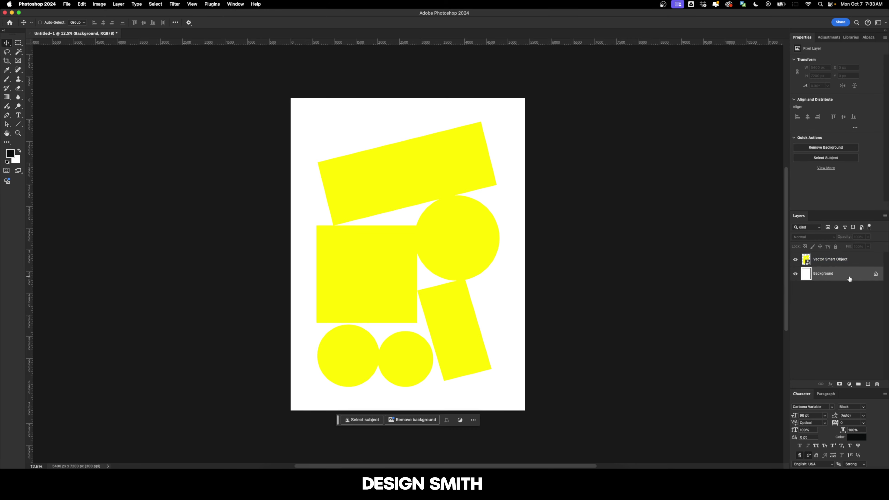
click(848, 384)
click(852, 281)
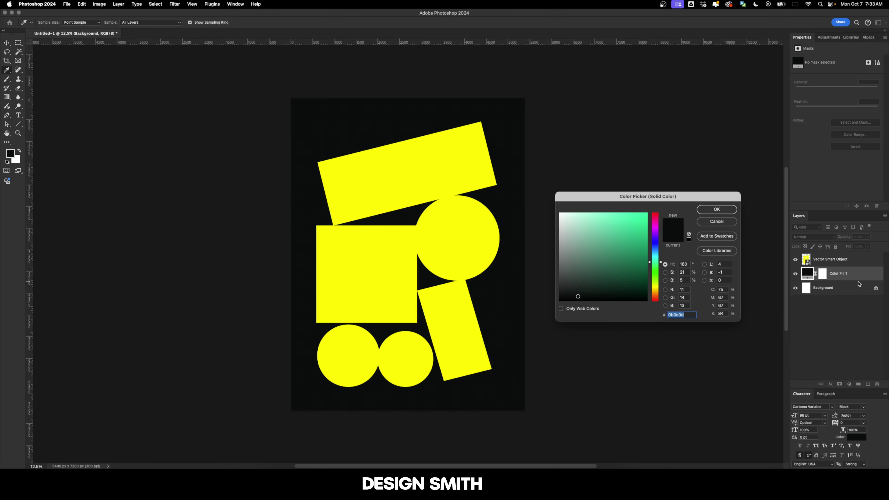
key(super+v)
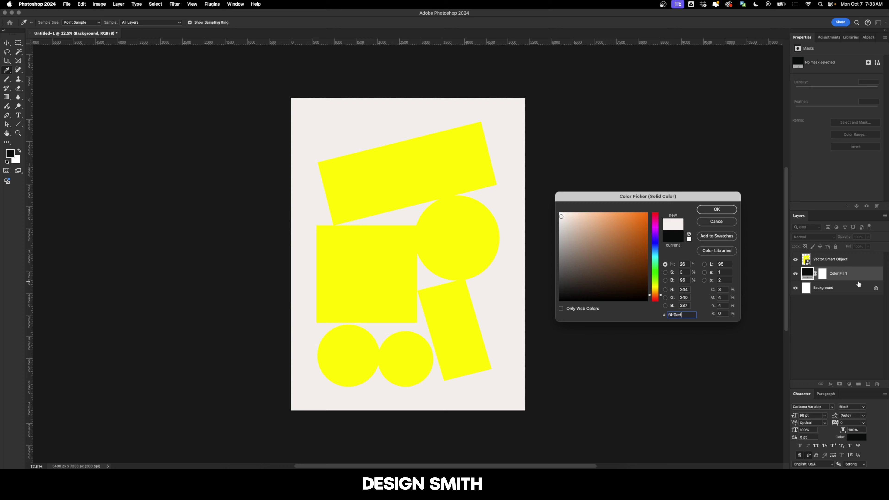
key(Return)
Give the Vector Smart Object layer a Color Overlay effect in red ff0000.
click(856, 261)
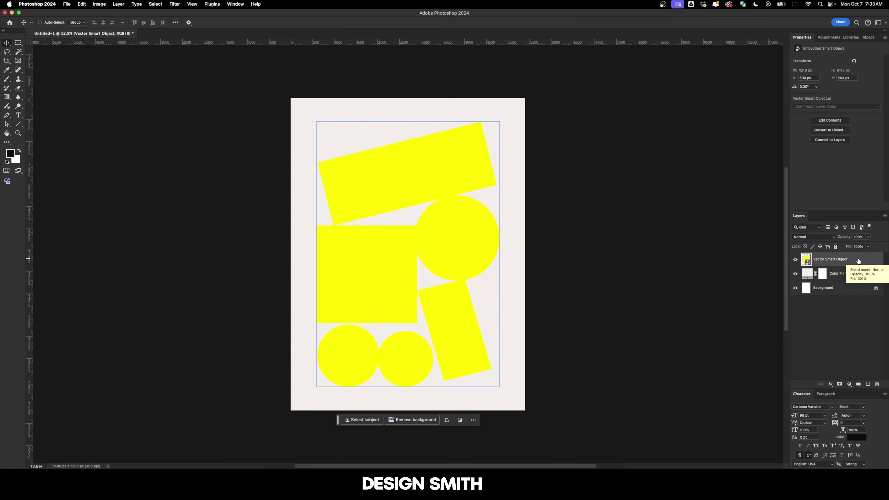
double_click(858, 261)
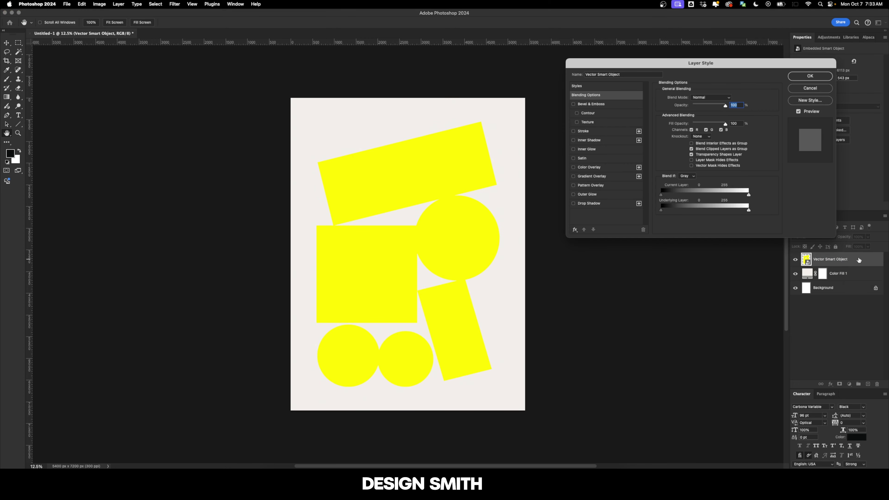
click(586, 168)
click(729, 99)
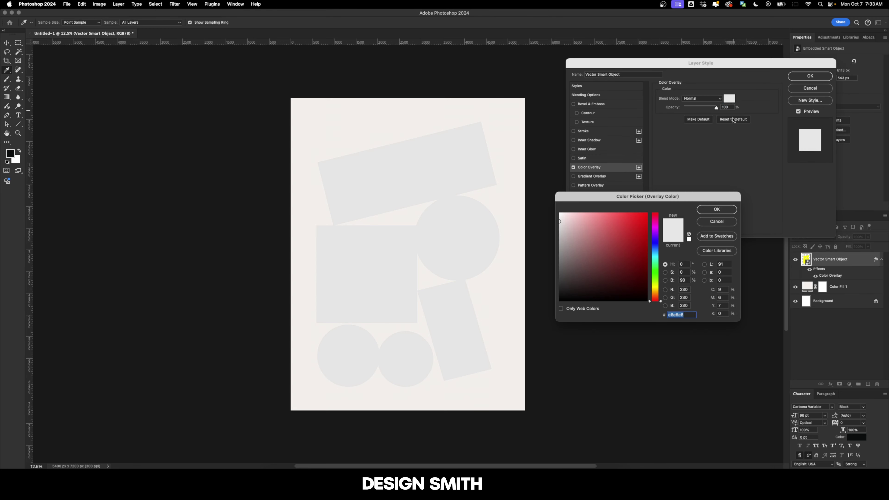
text(ff0000)
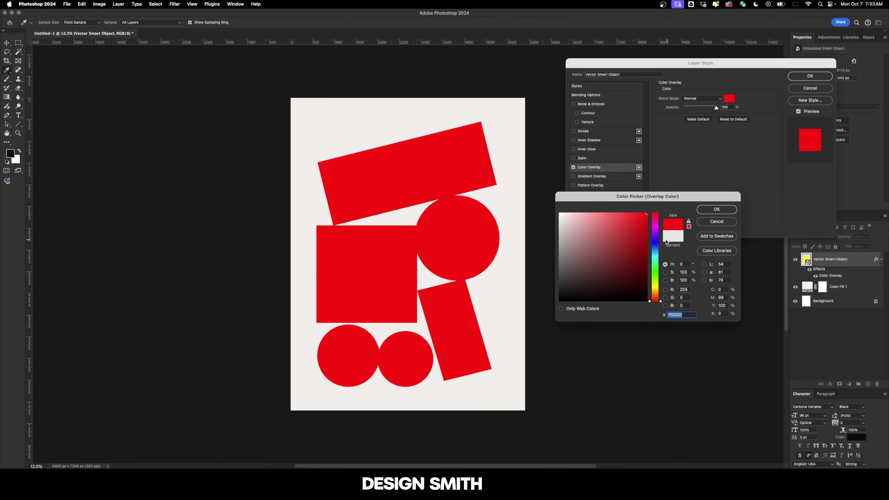
click(716, 209)
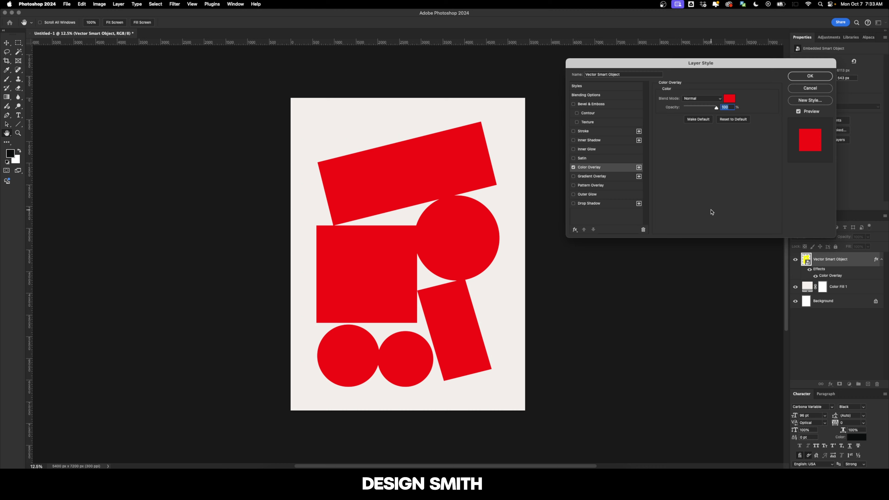
key(Return)
Rename the Vector Smart Object layer as Shapes and collapse its effects list.
double_click(843, 259)
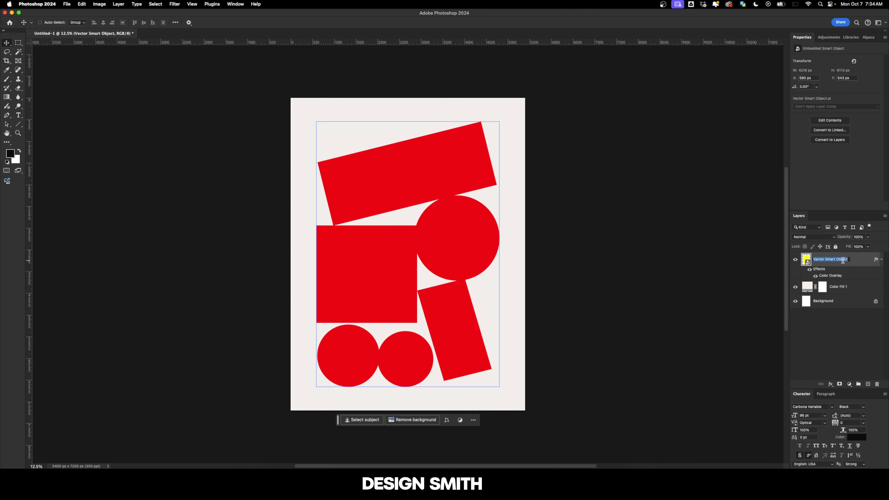
text(Shapes)
key(Return)
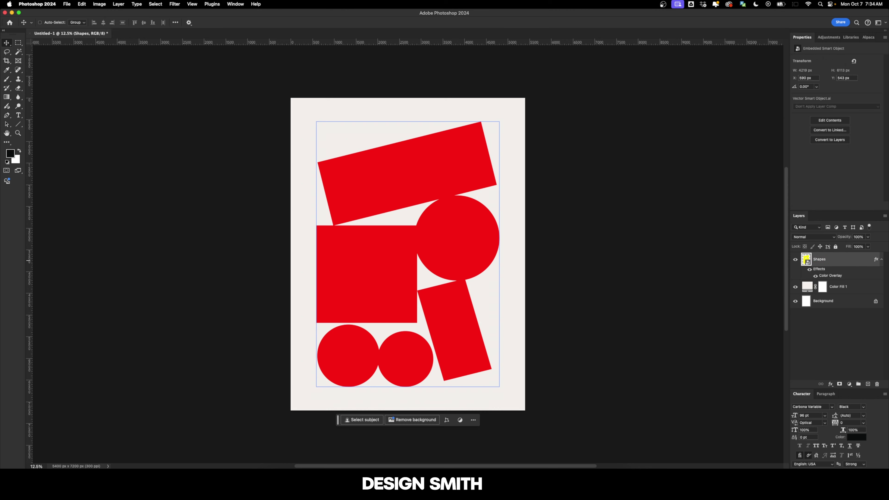
click(880, 260)
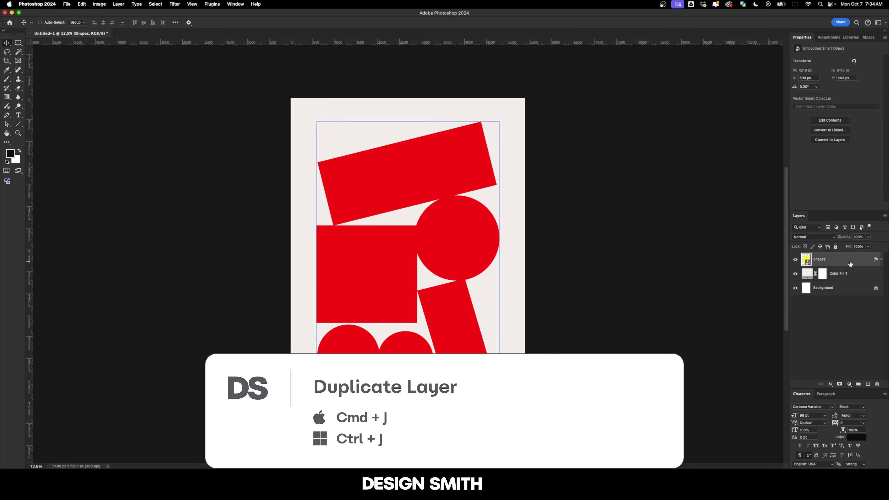
Duplicate the Shapes layer and name the duplicate Shapes Copy.
key(super+j)
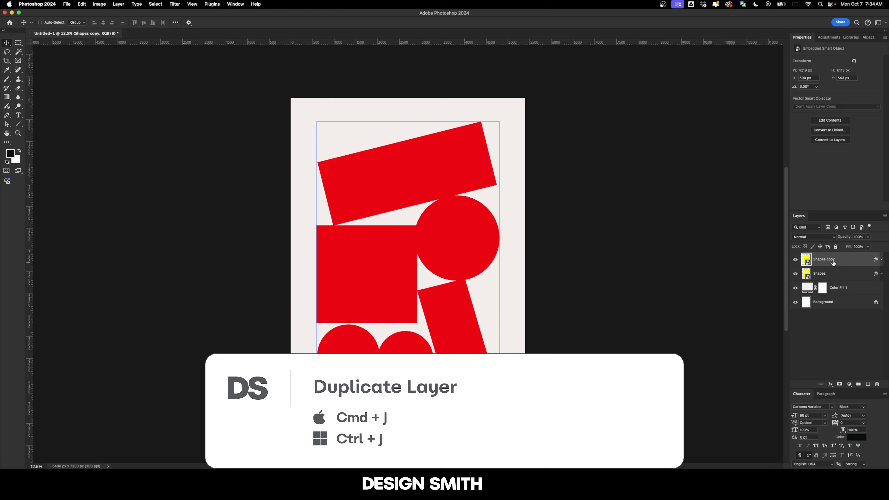
double_click(832, 262)
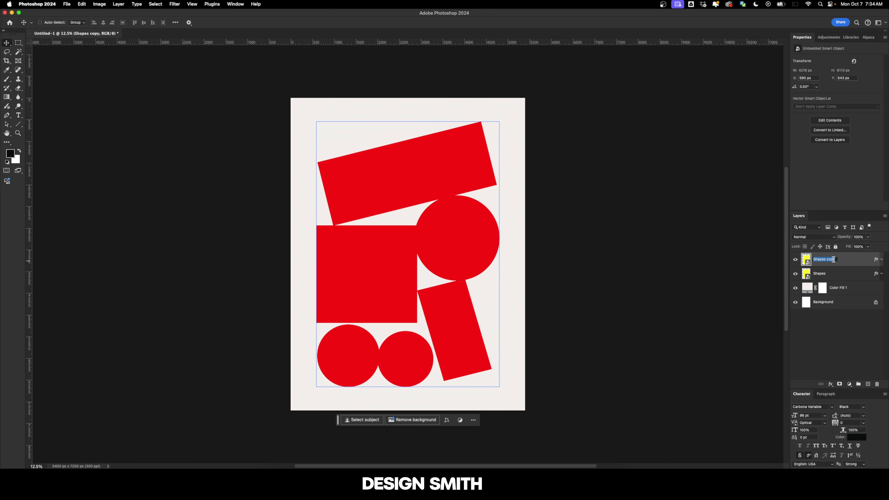
double_click(832, 259)
text(C)
key(Return)
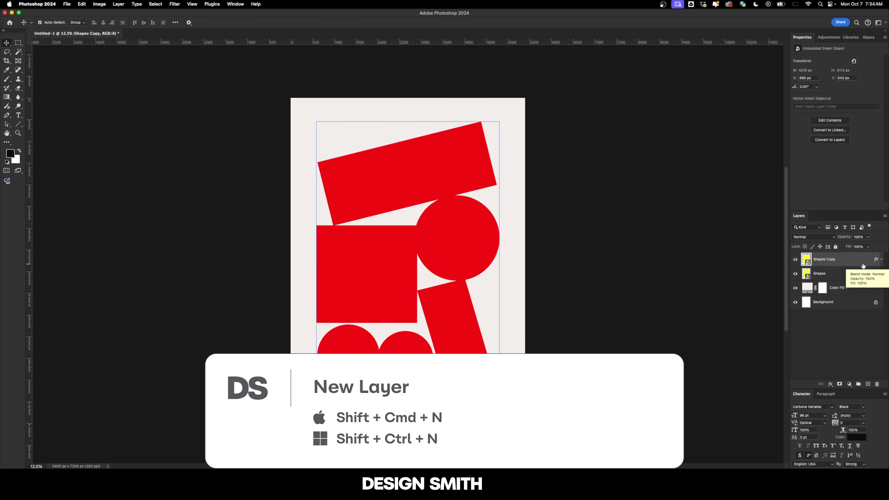
Create a new layer named Grain above the shape layers and fill it with 50% Gray.
key(shift+super+n)
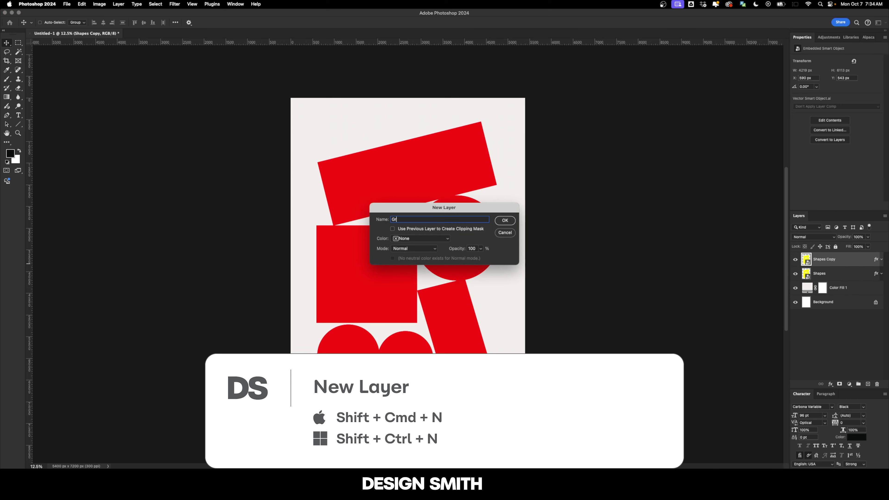
key(Return)
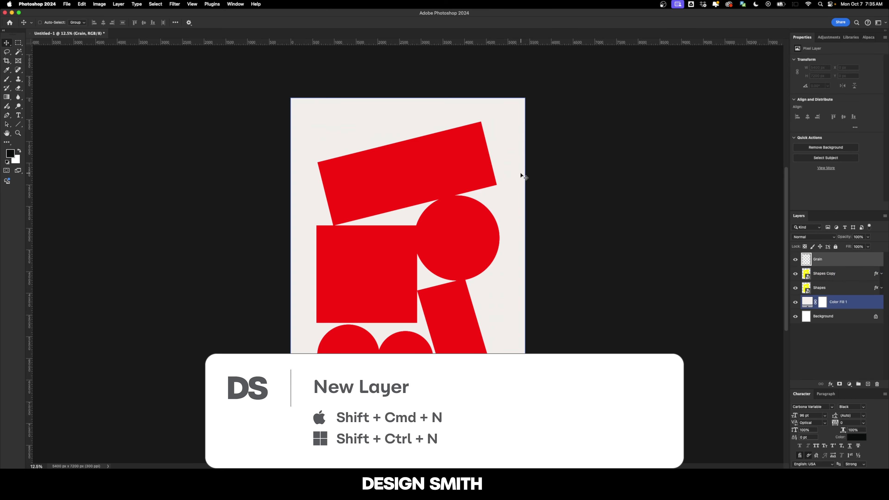
key(shift+BackSpace)
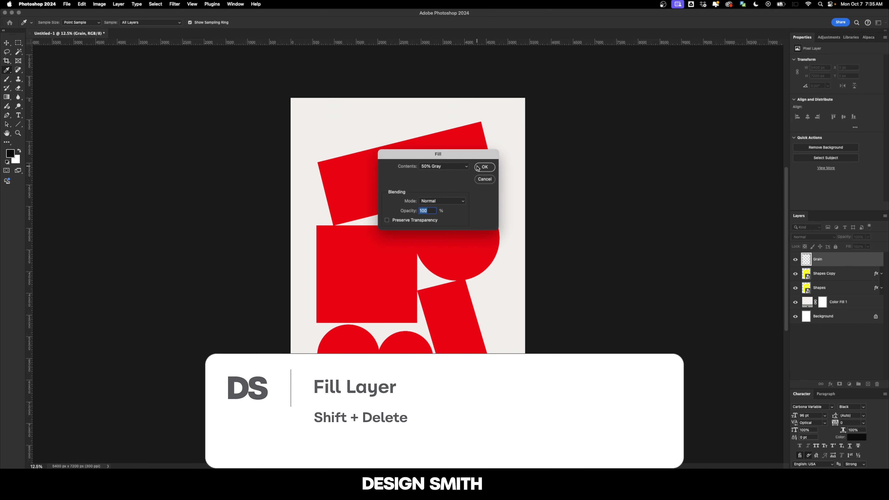
click(485, 167)
key(v)
Apply the Camera Raw Filter to the Grain layer with grain at 100 and its size and roughness at maximum.
click(175, 4)
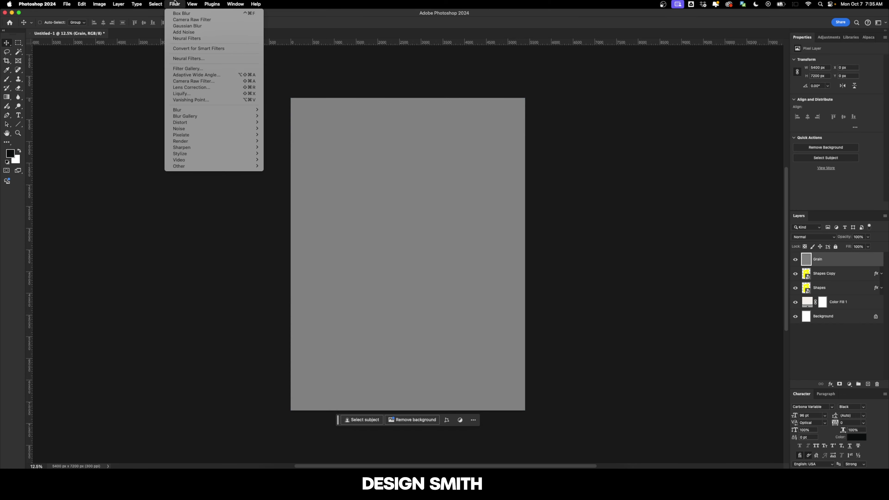
click(192, 81)
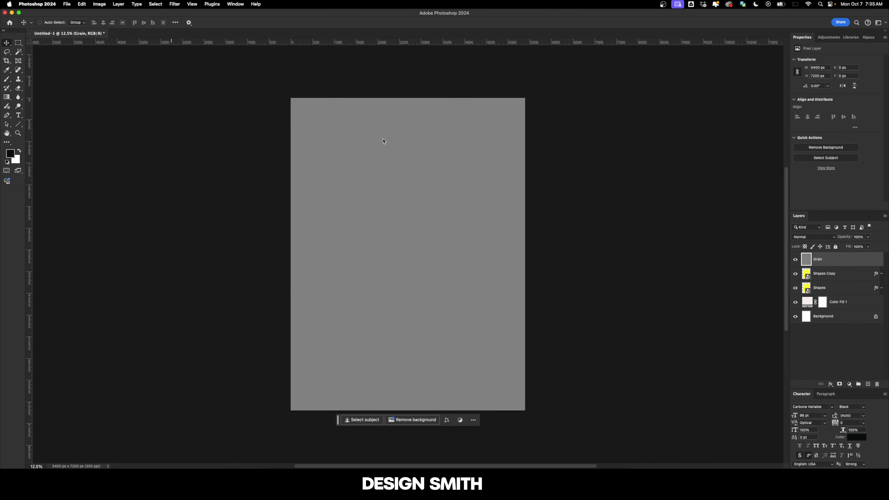
drag(790, 266, 881, 268)
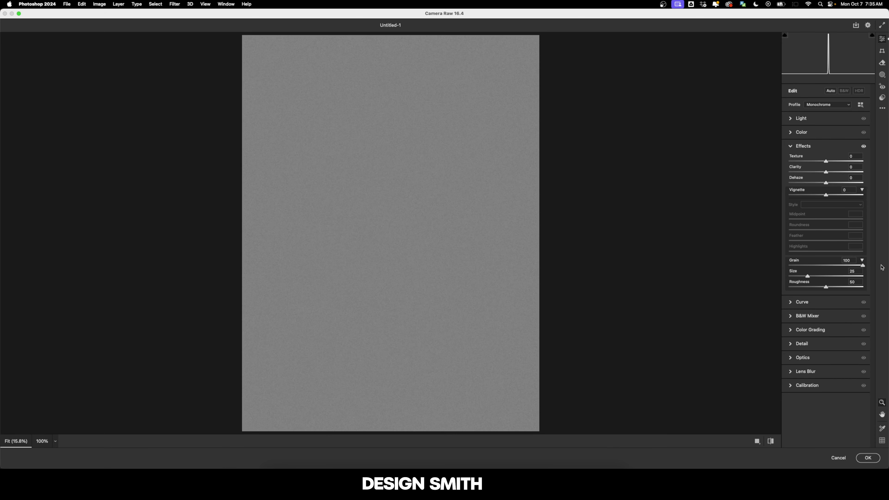
drag(824, 287, 886, 288)
drag(808, 276, 887, 276)
click(868, 458)
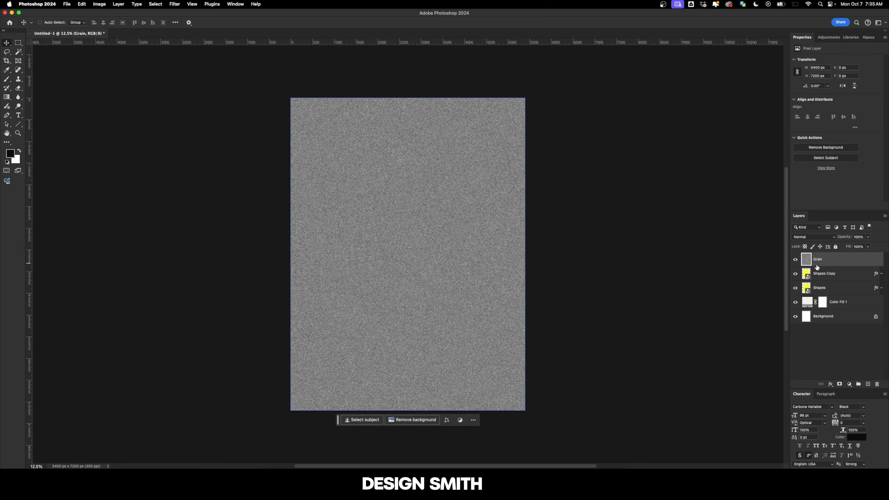
Hide the Grain layer and both shape layers, and place a horizontal guide across the canvas's vertical centre.
click(795, 259)
click(818, 275)
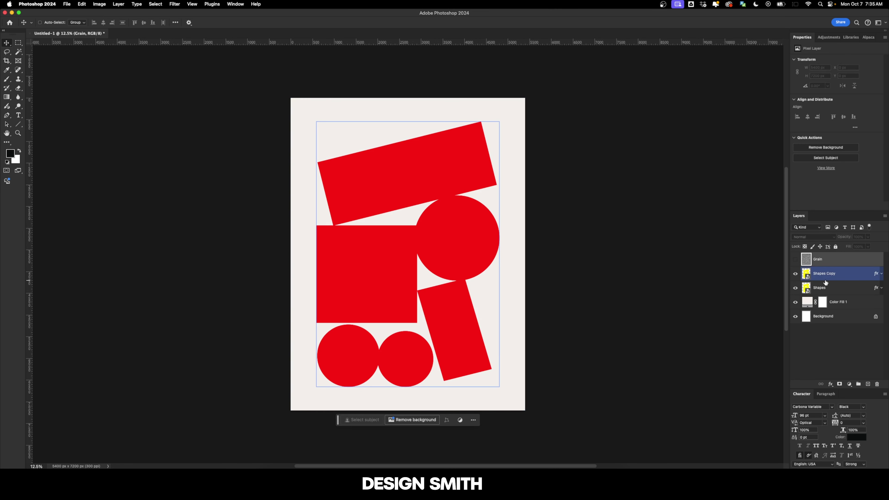
click(796, 275)
click(795, 287)
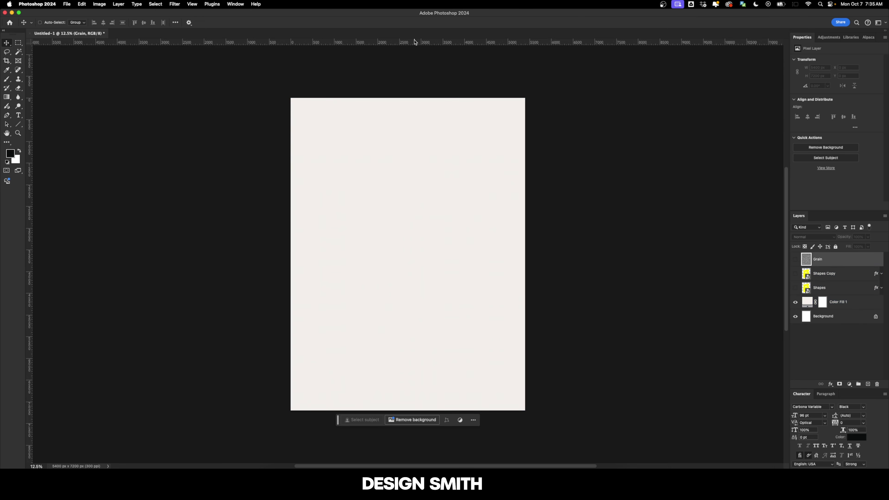
drag(414, 42, 424, 254)
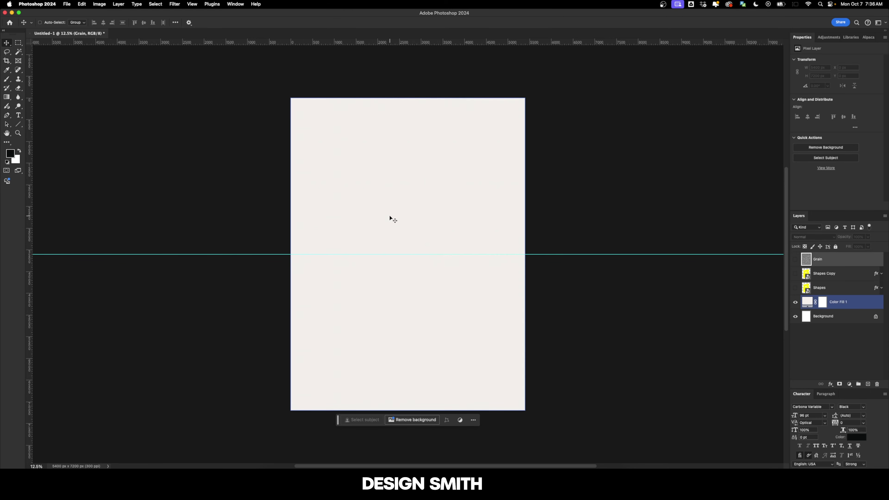
click(192, 4)
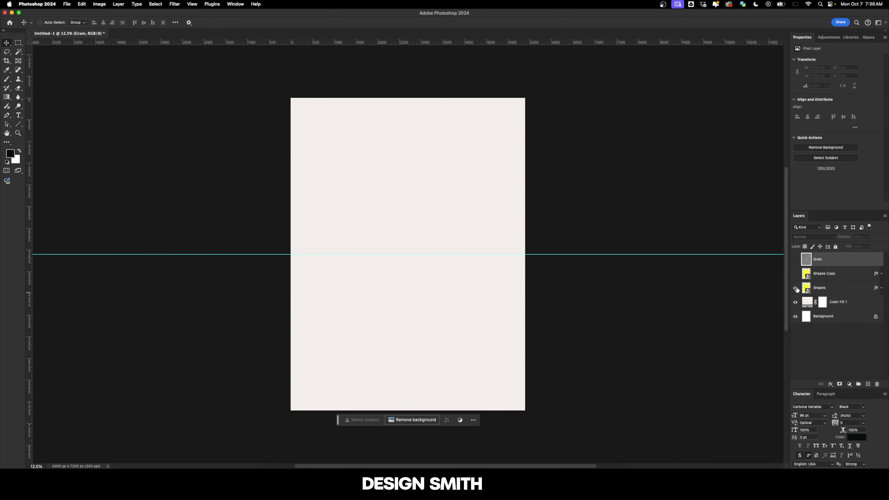
Show both shape layers again and, on Shapes Copy, make a rectangular selection of the canvas below the guide.
drag(795, 288, 795, 275)
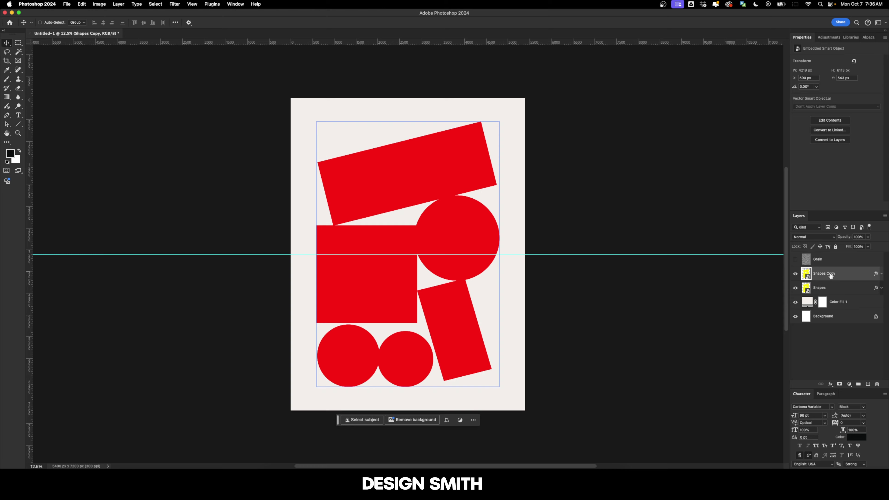
key(m)
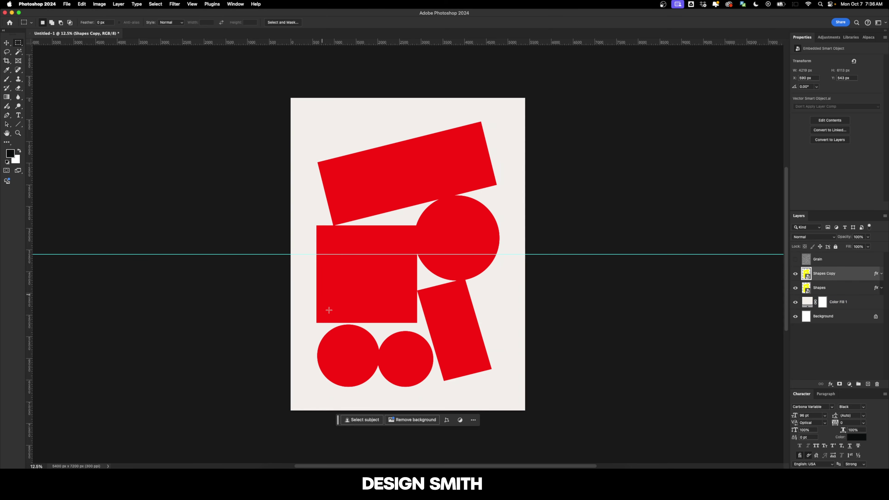
drag(288, 410, 549, 254)
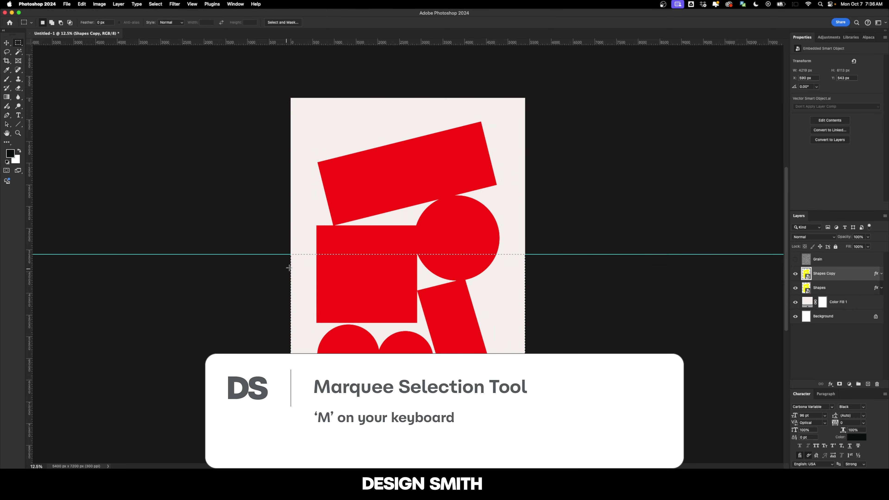
Apply a Box Blur with a 500-pixel radius to the selected lower half of Shapes Copy, then deselect and hide the guide.
click(175, 4)
mouse_move(256, 111)
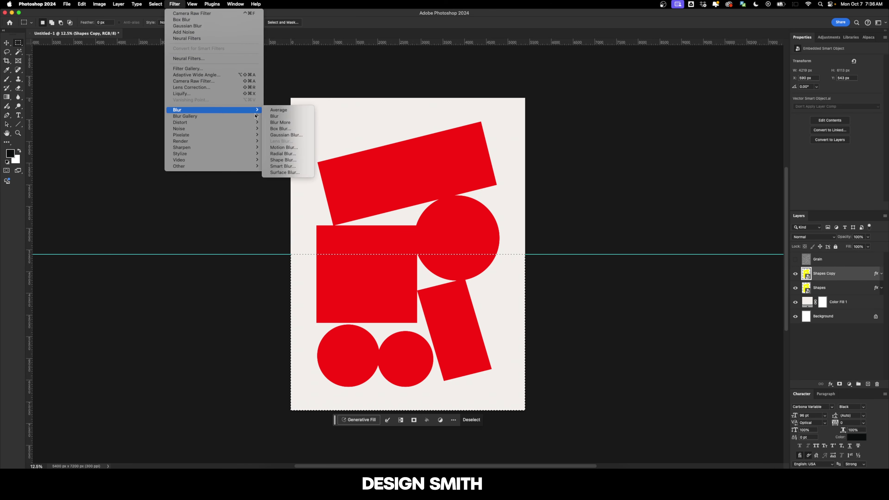
click(279, 128)
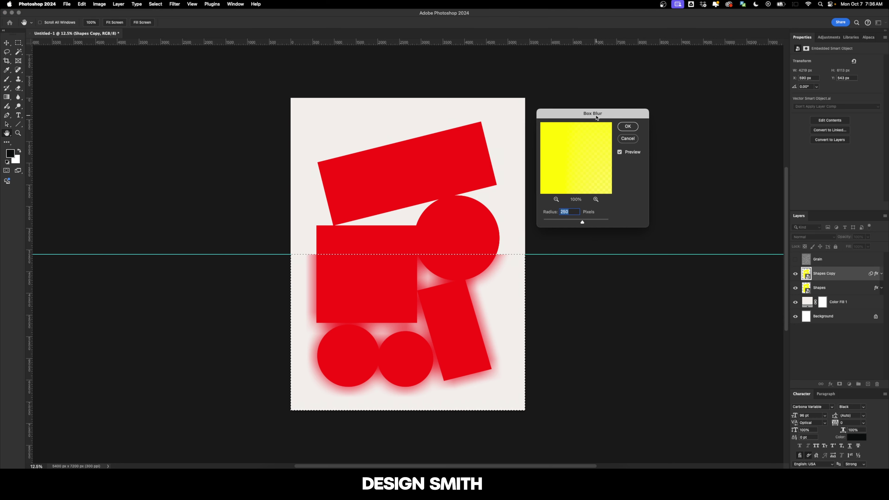
text(5)
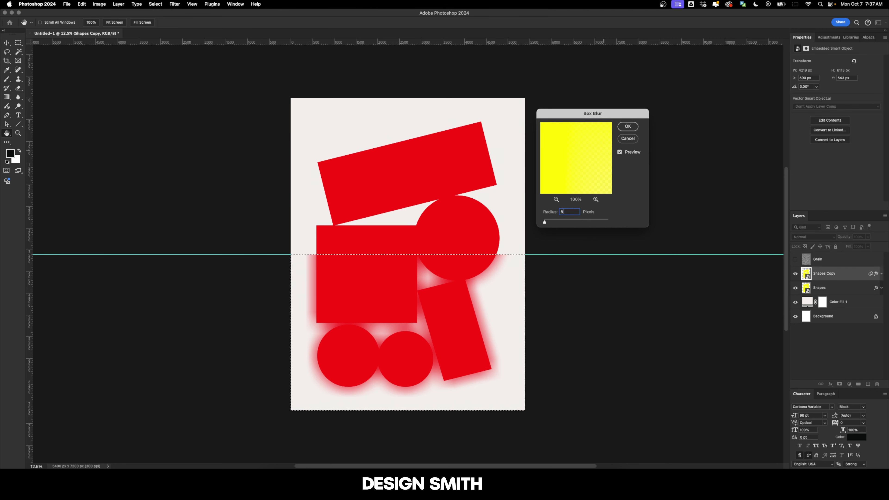
text(00)
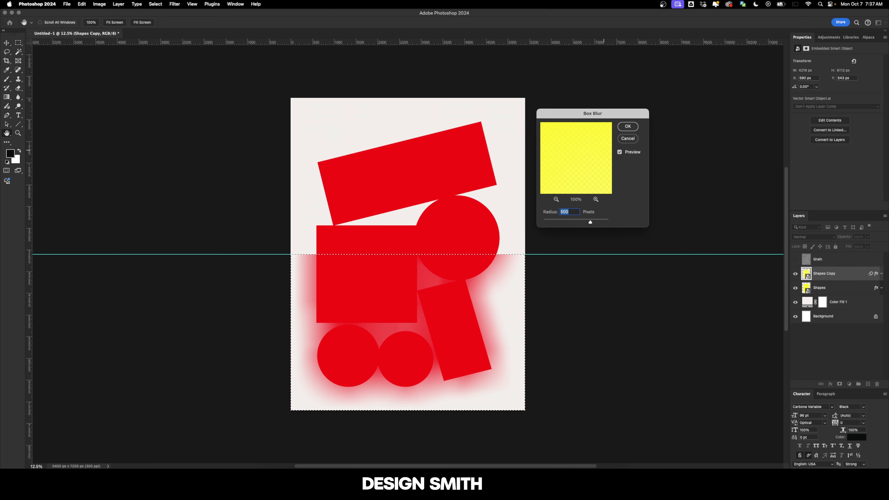
click(627, 127)
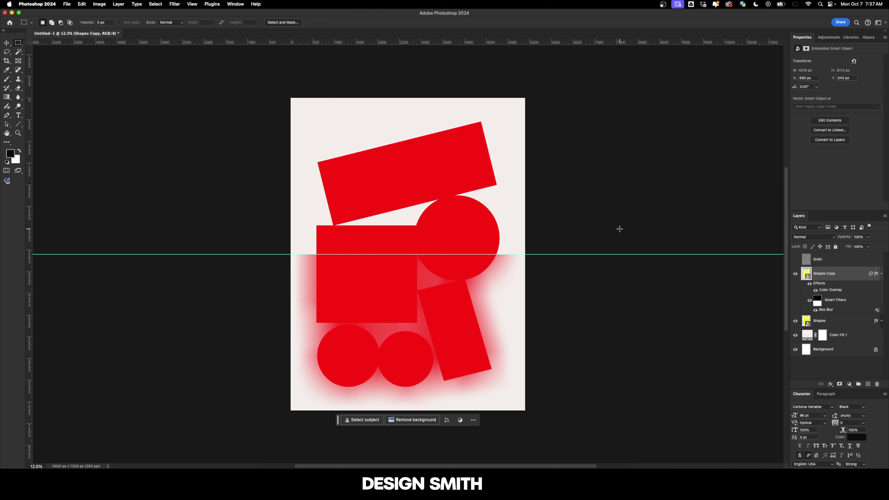
key(super+semicolon)
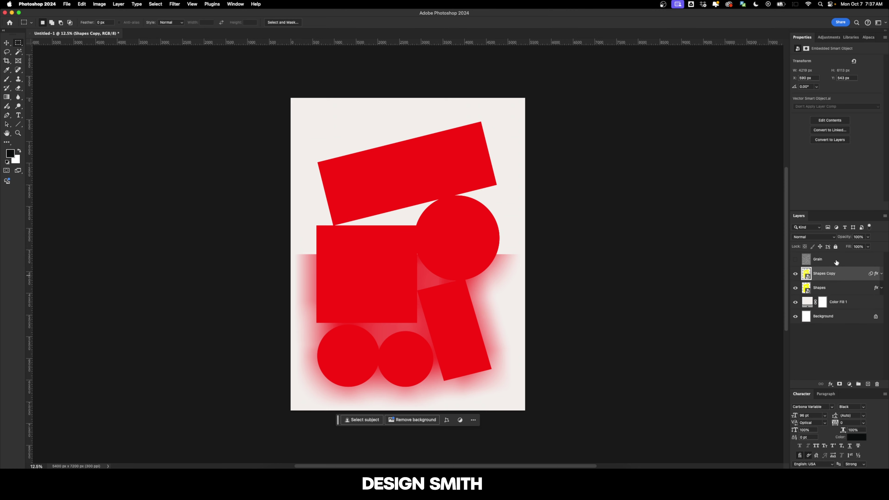
Show the Grain layer and set its blend mode to Soft Light.
click(836, 262)
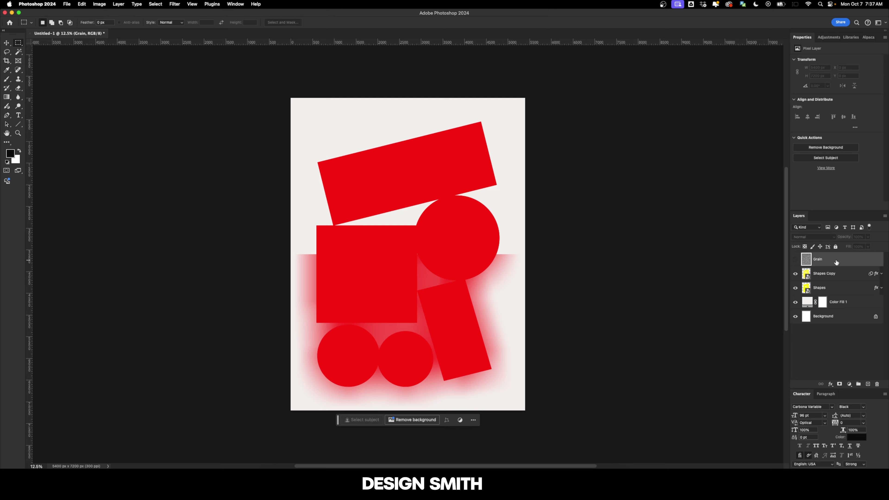
click(795, 259)
key(v)
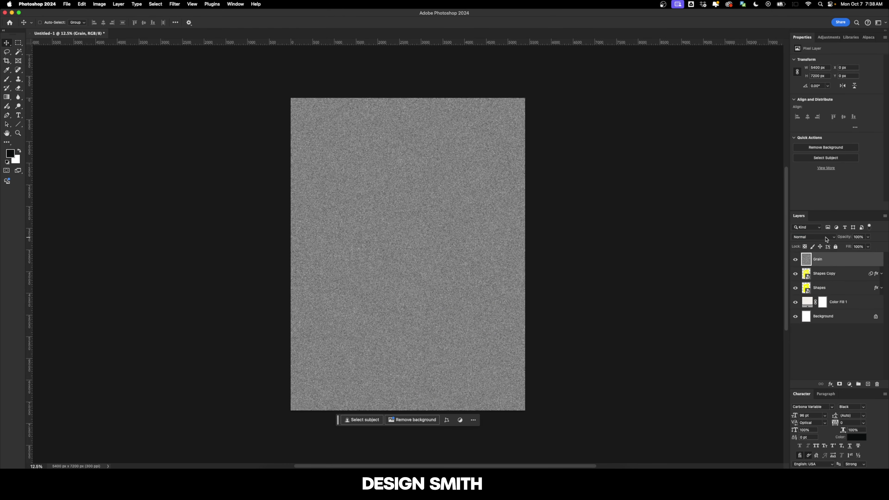
key(super+0)
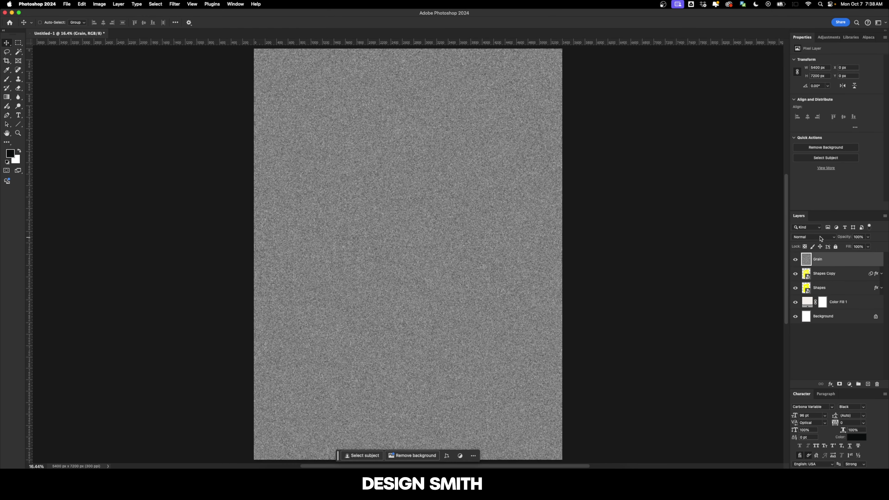
click(820, 239)
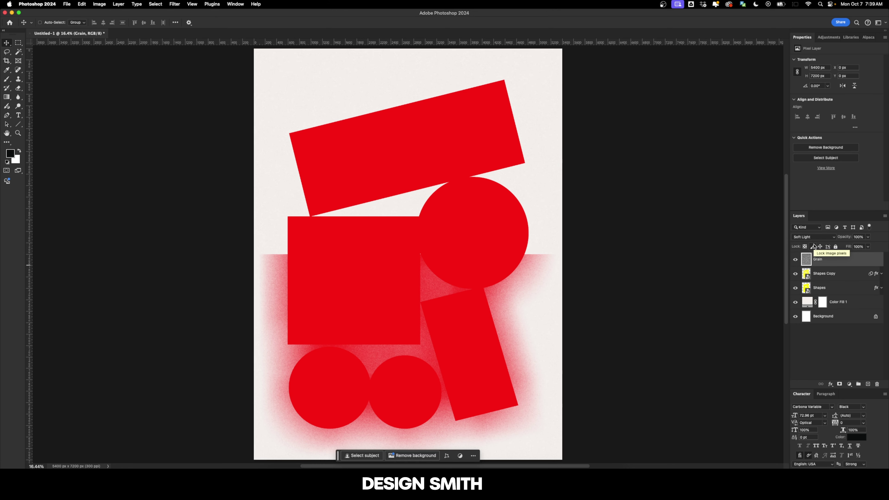
click(814, 246)
Change the Color Overlay of the Shapes Copy layer to blue 0030ff.
click(839, 273)
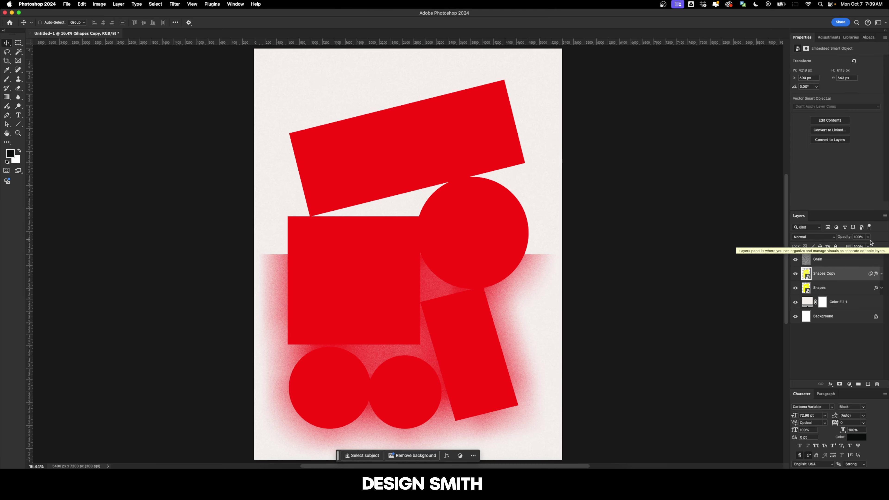
double_click(849, 277)
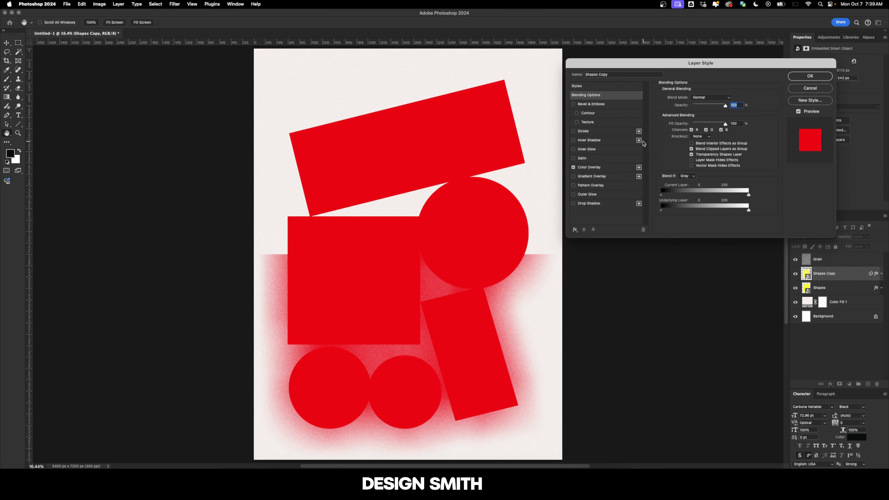
click(589, 168)
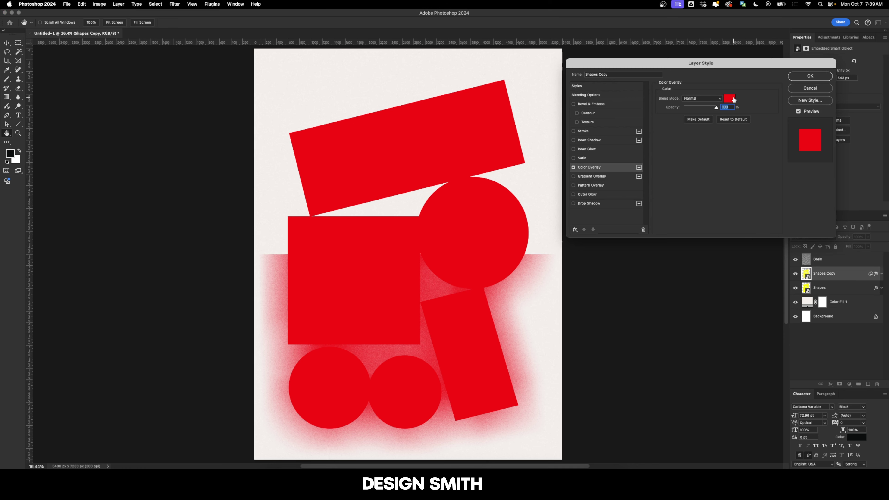
click(729, 98)
click(656, 245)
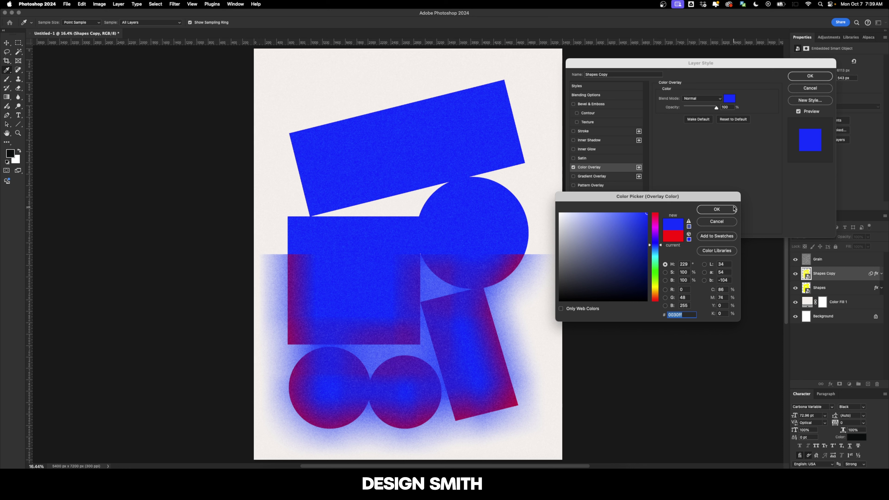
click(716, 209)
click(809, 76)
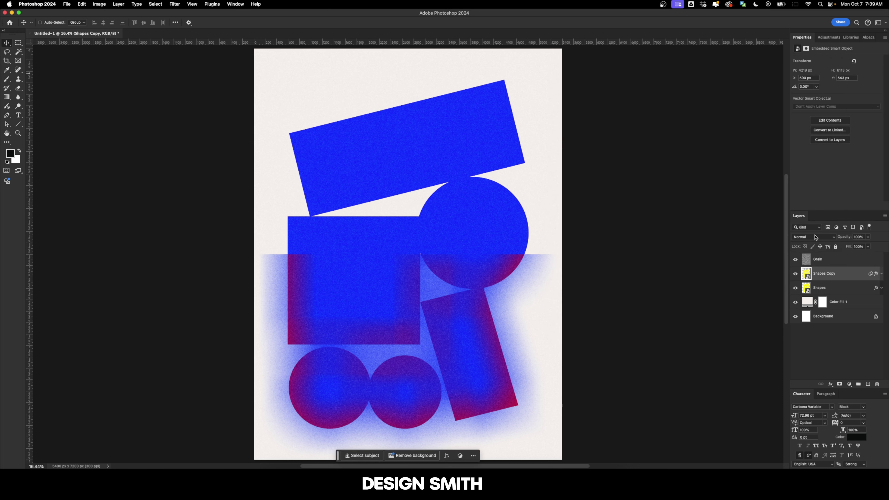
Change the Color Overlay of the Shapes layer to the matching blue.
click(842, 293)
double_click(842, 293)
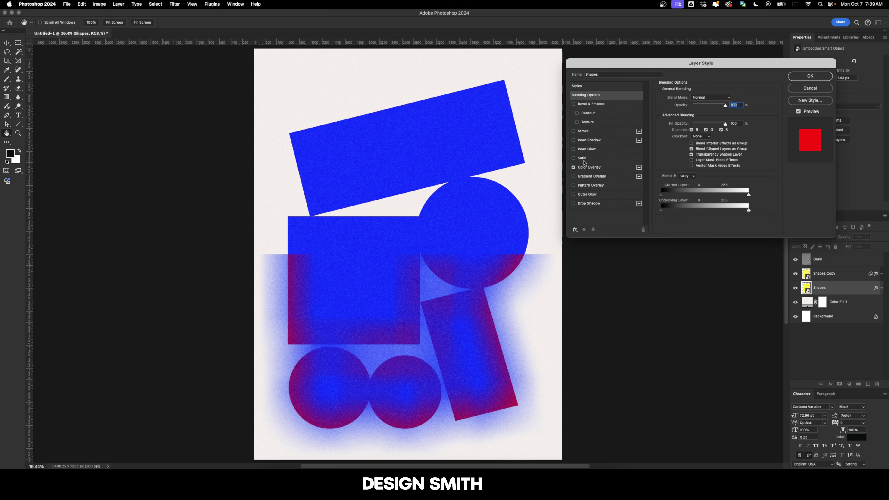
click(589, 168)
click(729, 99)
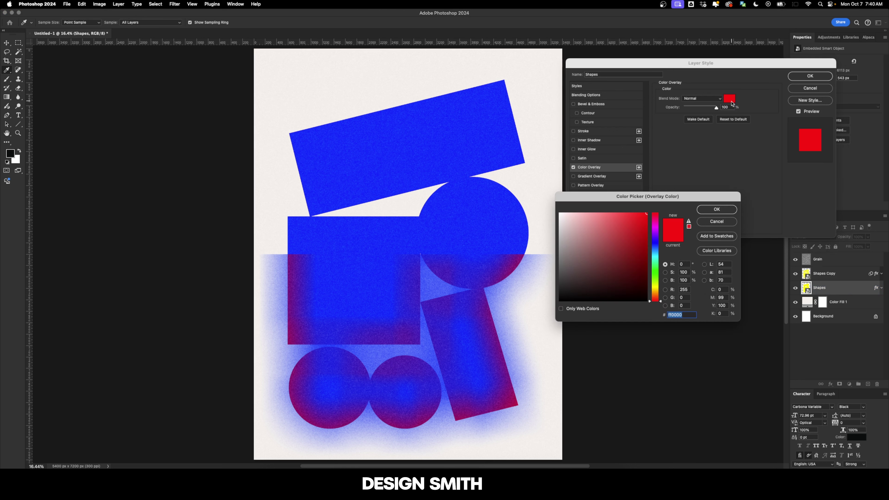
click(656, 247)
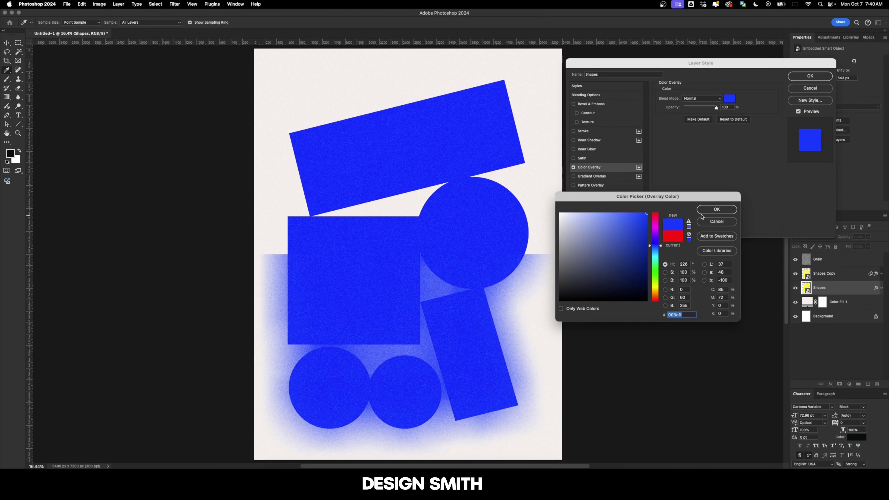
click(709, 211)
click(810, 76)
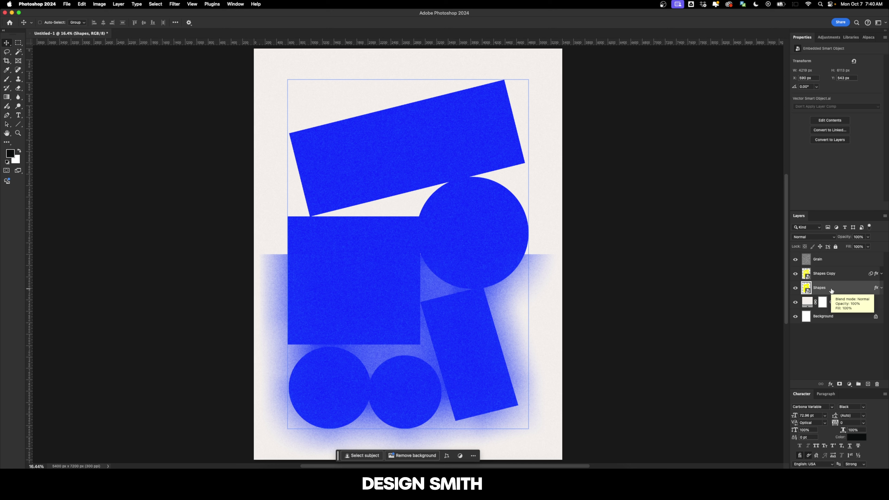
Open the Shapes smart object in Illustrator, recolour all its shapes to turquoise 00ffe0, save it, and return to Photoshop.
double_click(807, 287)
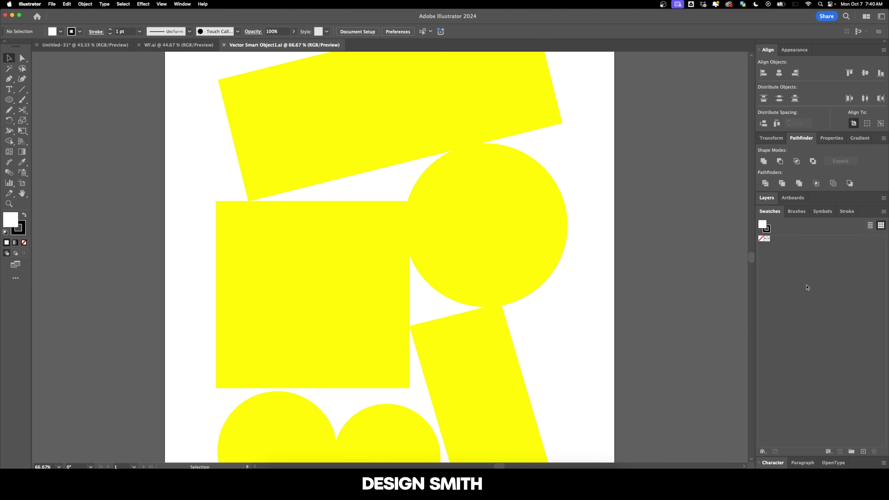
key(super+minus)
click(411, 152)
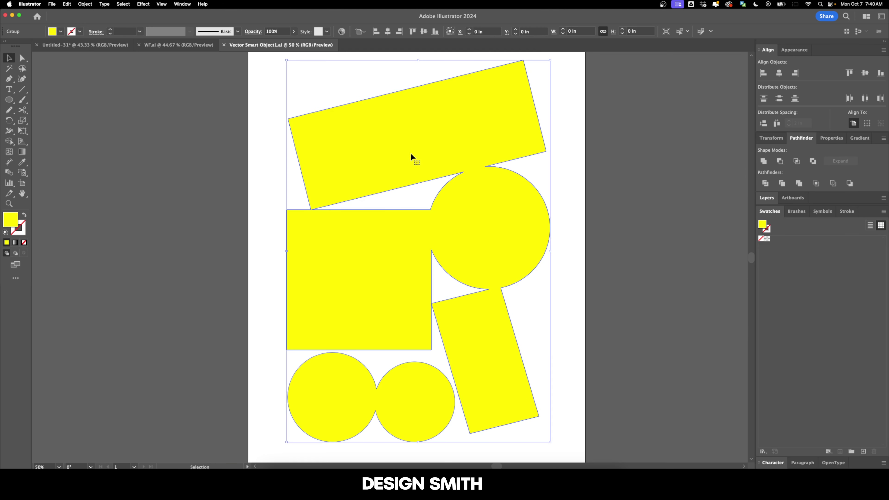
double_click(12, 220)
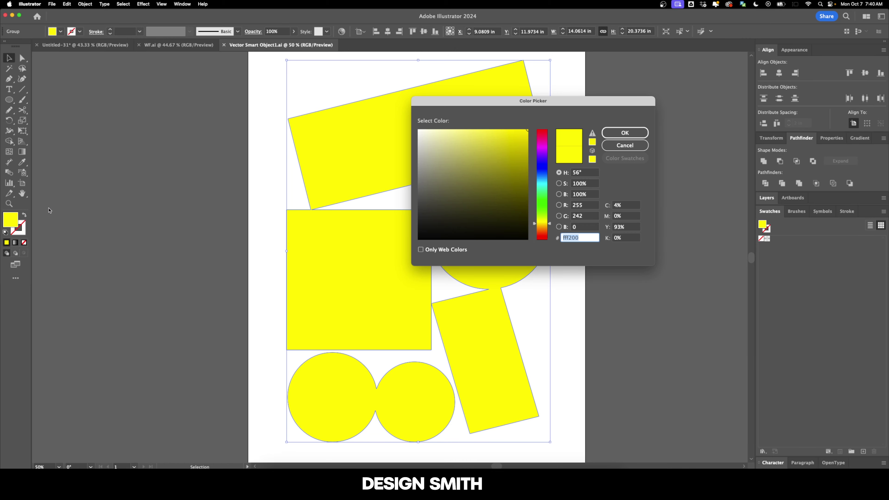
drag(544, 174, 541, 188)
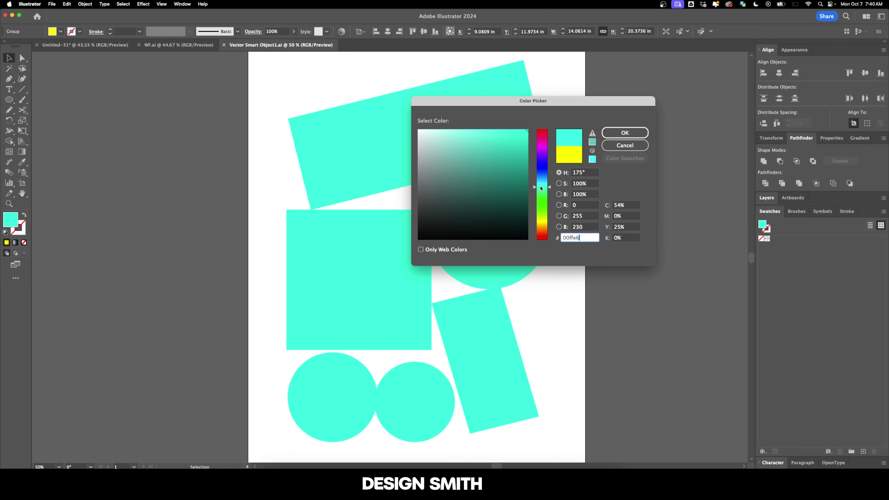
click(625, 133)
key(super+s)
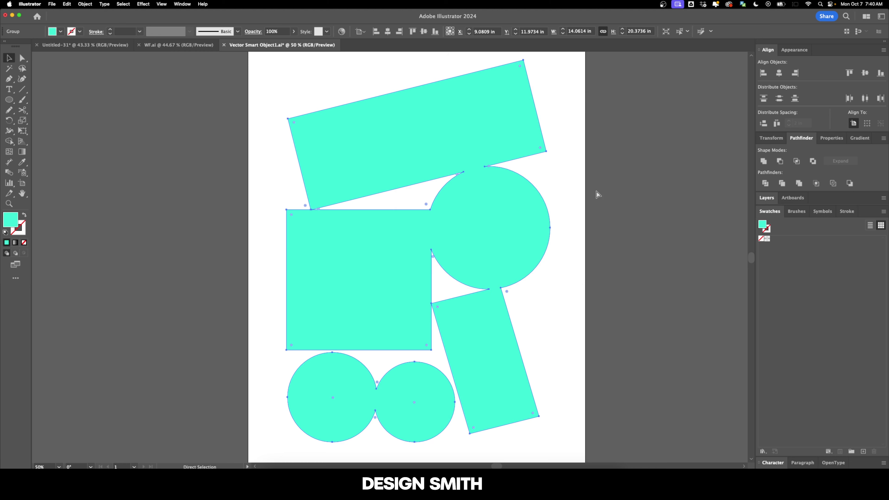
key(super+Tab)
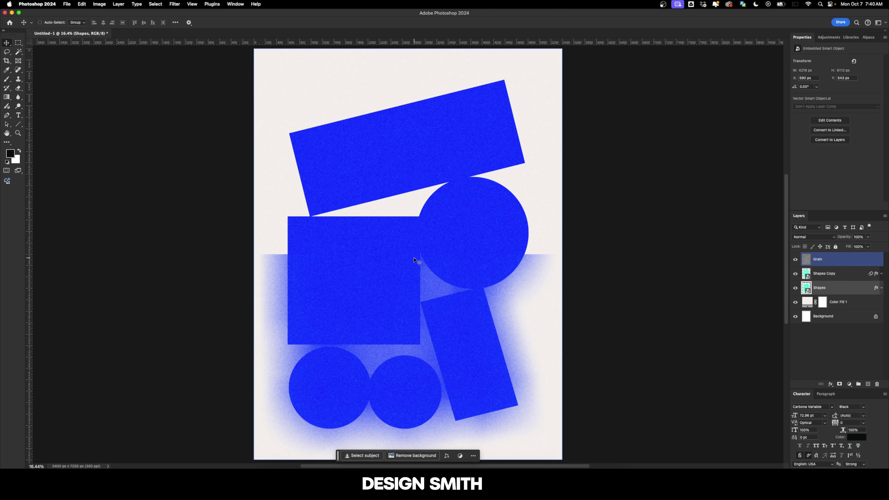
Turn off the Color Overlay on both the Shapes Copy and Shapes layers.
click(808, 276)
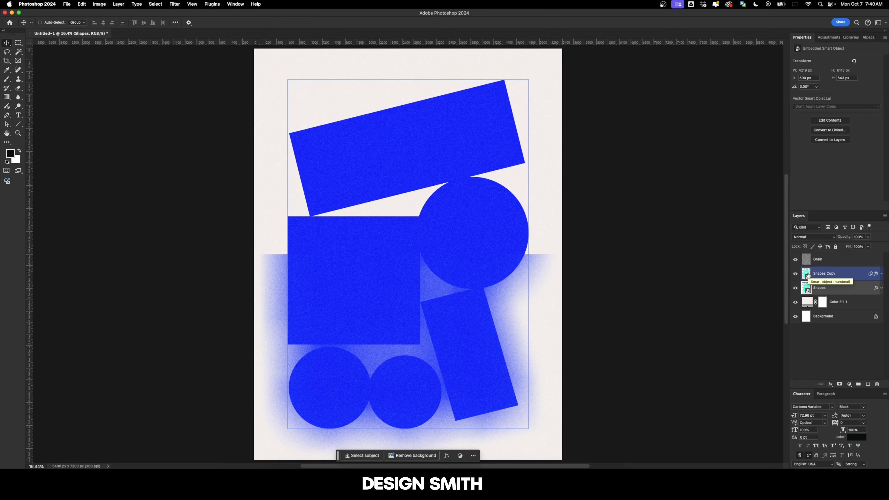
double_click(850, 277)
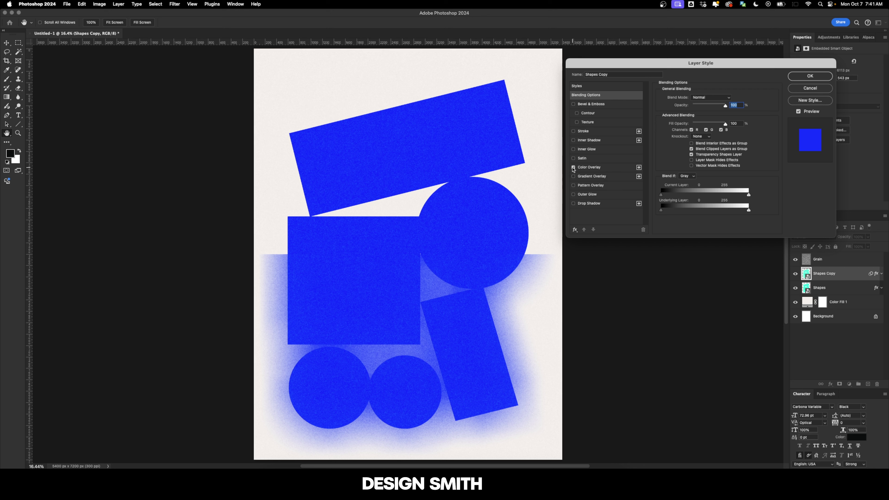
click(573, 169)
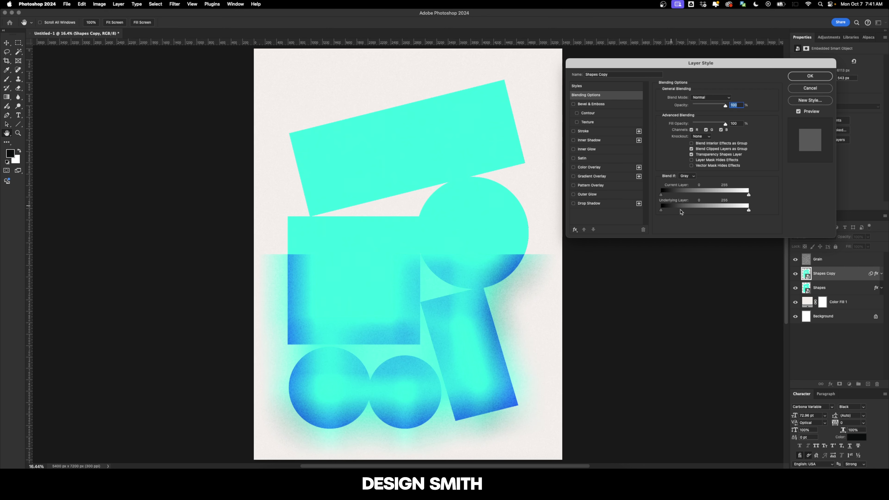
key(Return)
click(841, 290)
double_click(842, 291)
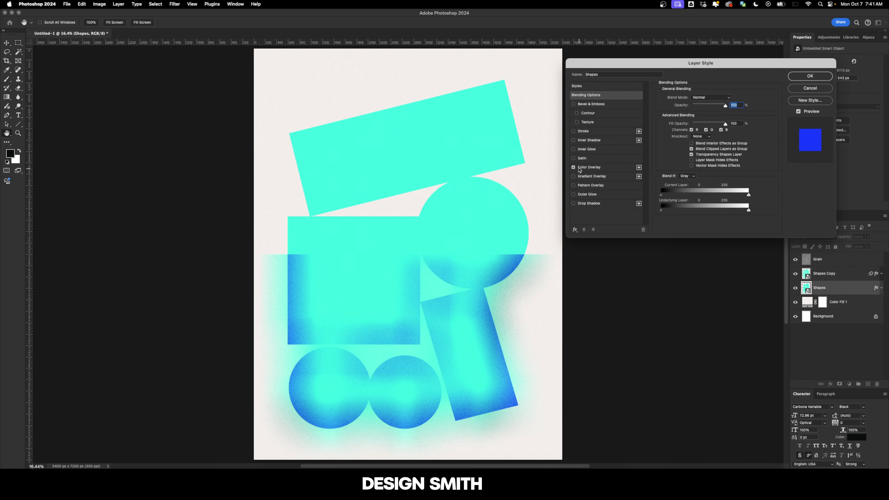
click(573, 167)
key(Return)
Reopen the Shapes smart object in Illustrator, recolour its shapes to red ff0000, and save the file over the modified version.
double_click(808, 287)
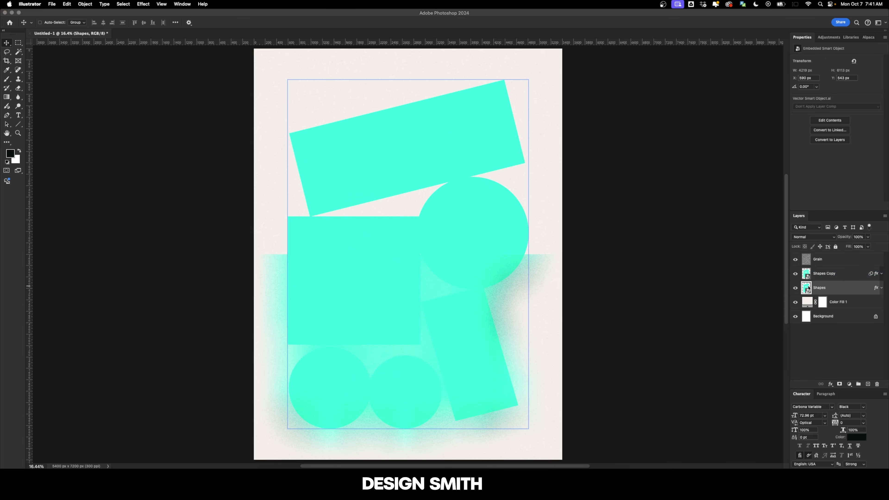
double_click(14, 220)
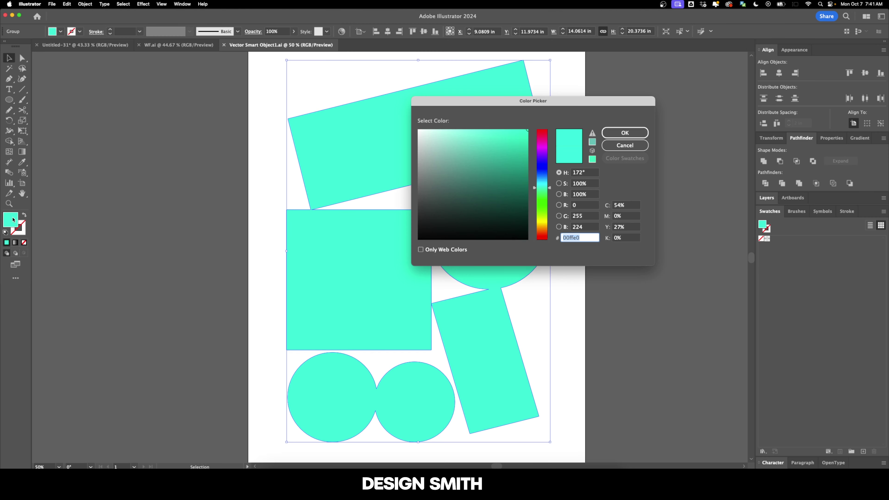
drag(541, 148, 541, 131)
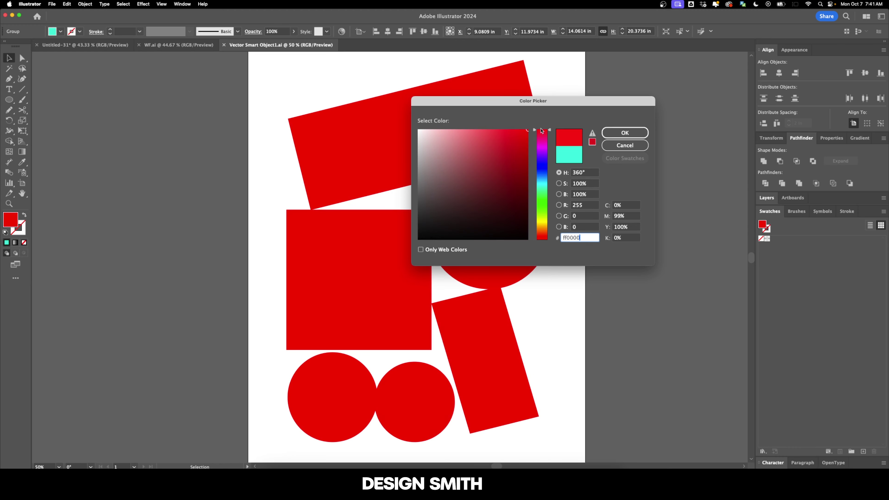
click(624, 132)
key(super+s)
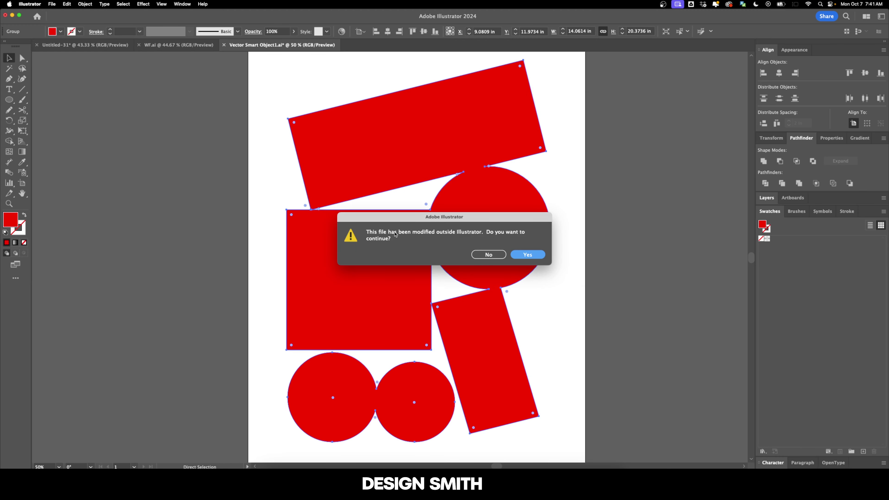
click(528, 255)
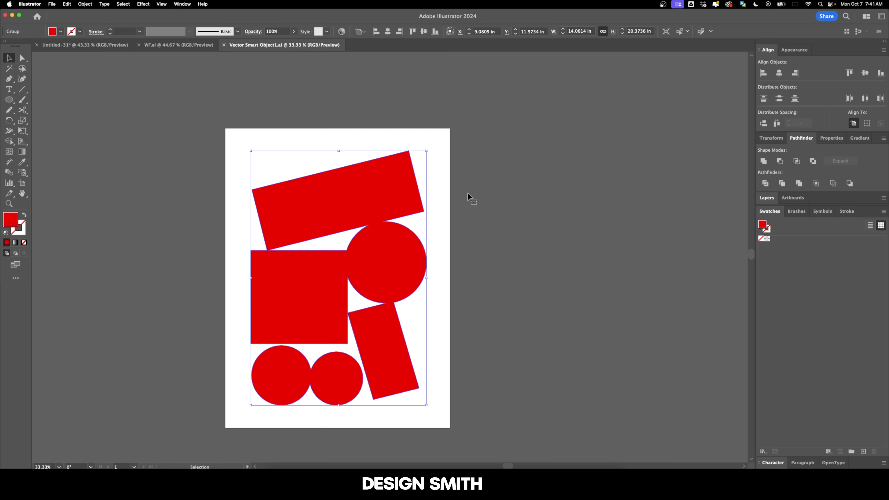
Delete all the shapes in the smart object and draw one red circle near the artboard's upper-left corner.
key(Delete)
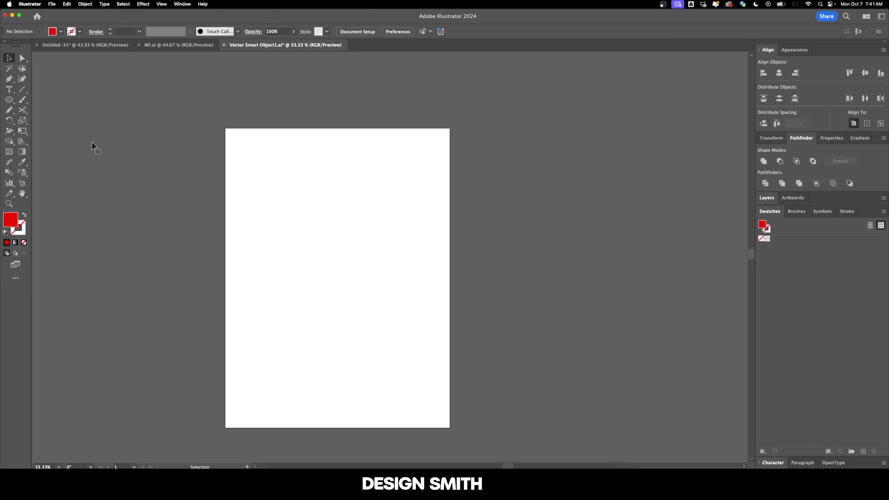
click(9, 100)
drag(261, 183, 349, 270)
key(v)
drag(334, 232, 313, 198)
click(83, 141)
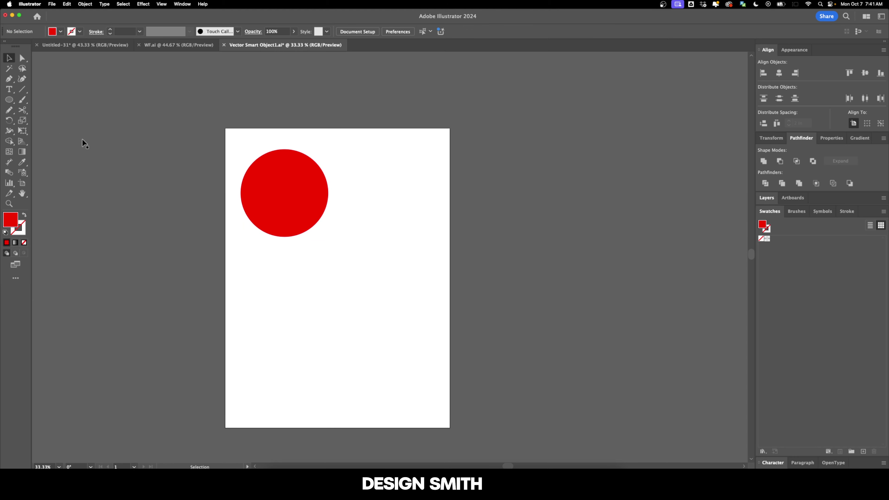
Draw a red rectangle about 15.6 by 5.6 in across the artboard and move it up against the circle's lower edge.
drag(6, 101, 67, 99)
drag(242, 268, 437, 338)
key(v)
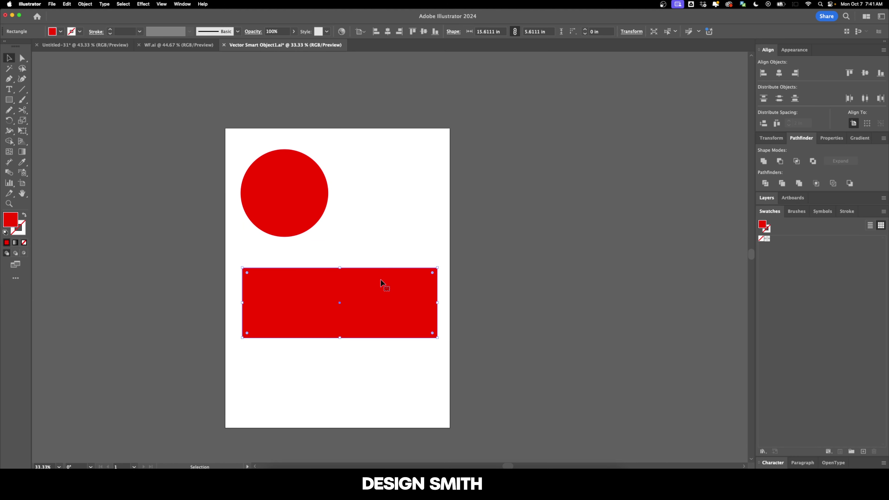
drag(380, 279, 383, 273)
click(145, 158)
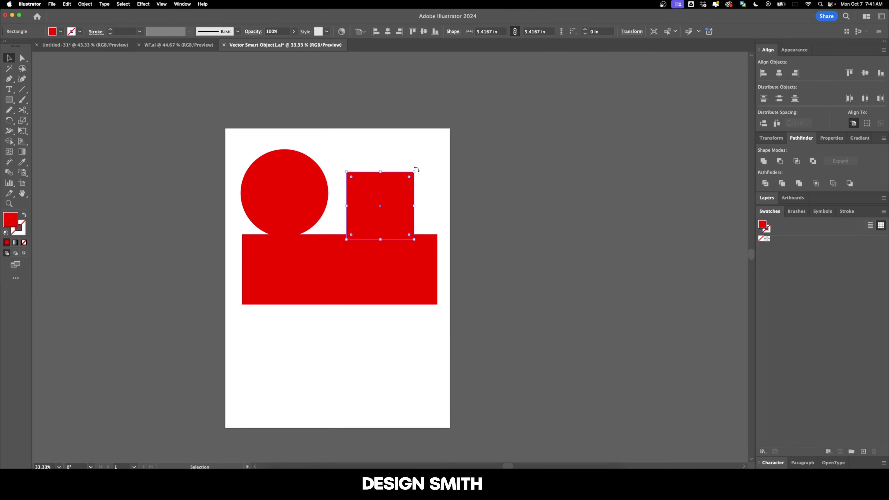
Add a tilted red square above the rectangle beside the circle and a matching one below the rectangle on the left.
drag(413, 171, 398, 193)
key(super+shift+a)
drag(339, 337, 297, 346)
Draw a three-point star below the rectangle, delete it, and place a tilted red triangle beside the lower square instead.
click(384, 322)
text(3)
key(Return)
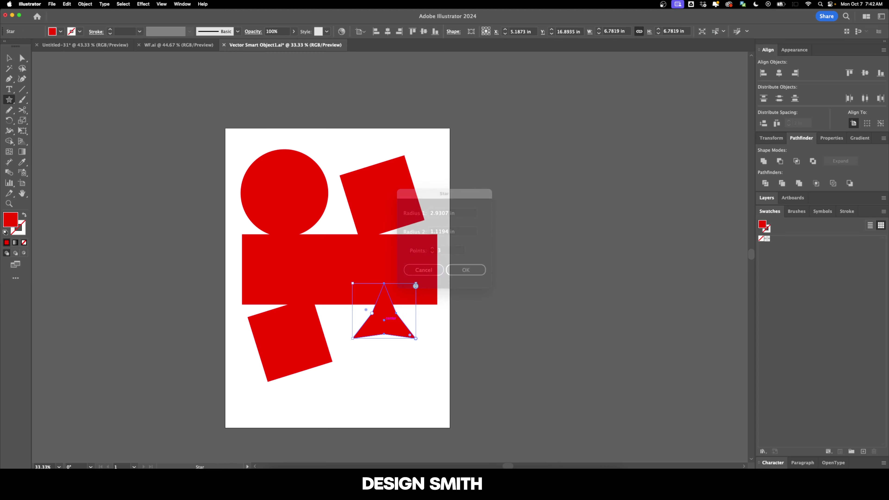
key(Delete)
drag(401, 347, 424, 326)
key(v)
click(474, 337)
Save the rearranged shapes in the smart object and switch to Photoshop to view the updated poster.
drag(419, 289, 434, 282)
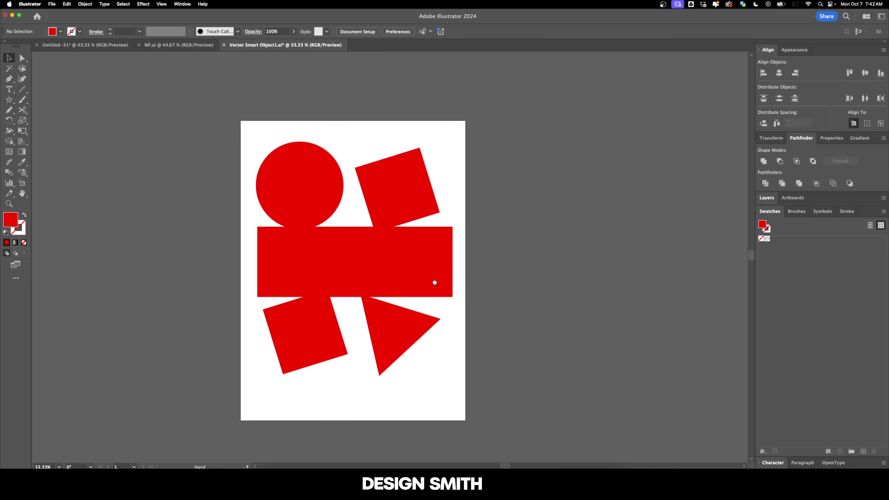
key(cmd+s)
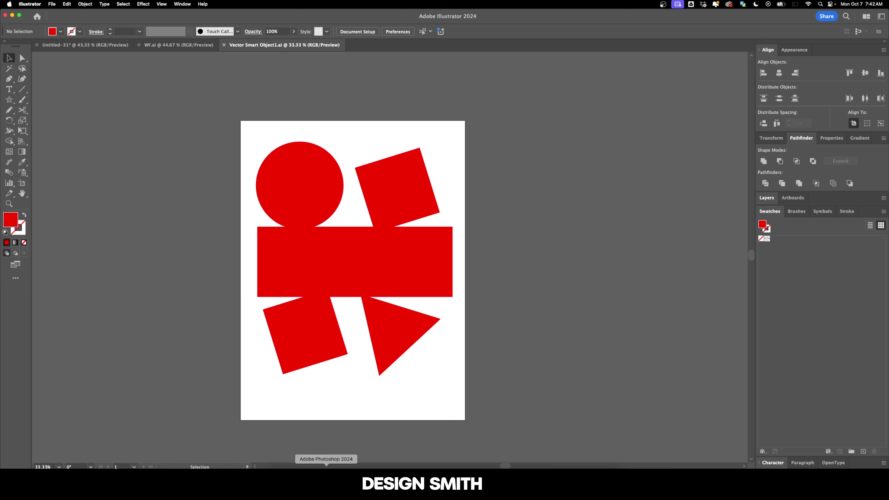
click(325, 482)
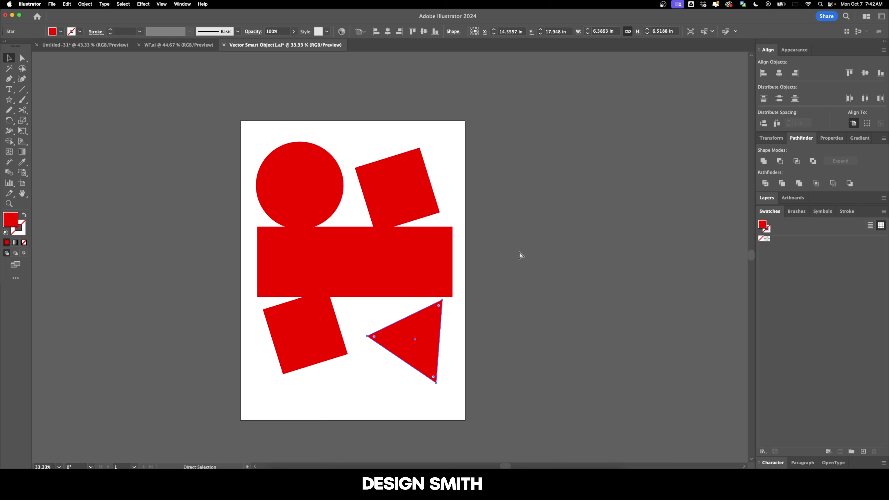
Return to the smart object in Illustrator, undo the shape changes back to the original grouped composition, and save it.
key(Delete)
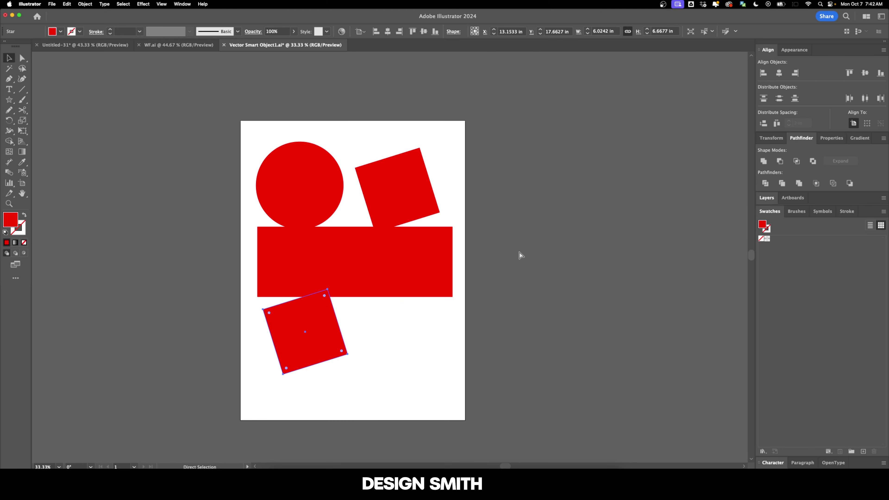
key(super+z)
key(super+z)
key(super+z)
key(super+z)
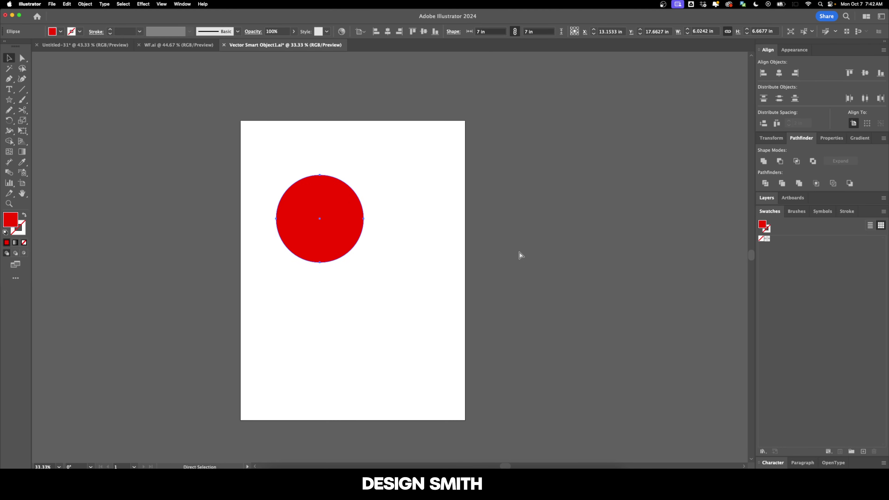
key(super+z)
key(super+z)
key(super+z)
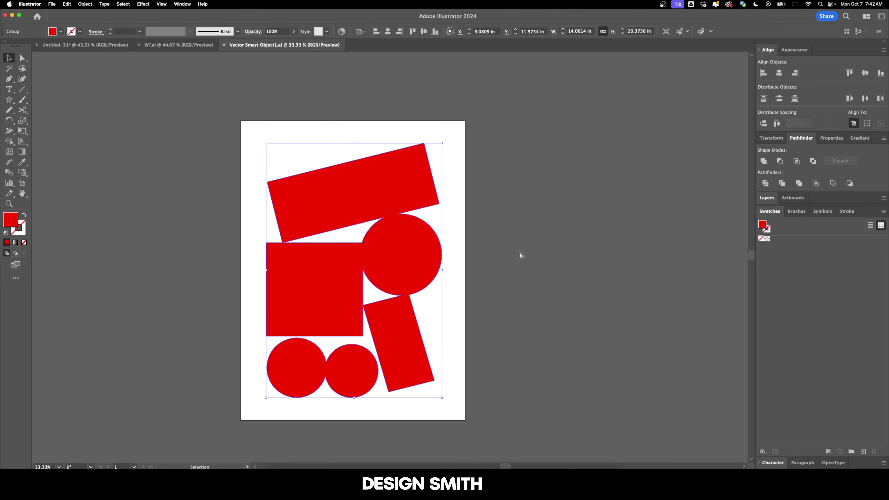
key(super+s)
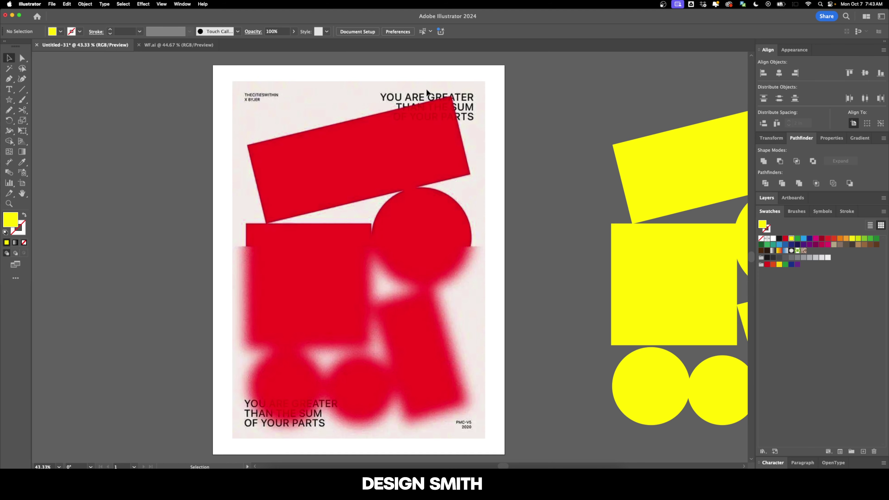
In the reference document, create the headline YOU ARE GREATER THAN THE SUM OF YOUR PARTS in Inter Bold, scaled over the upper reference headline.
scroll(434, 99, up, 1)
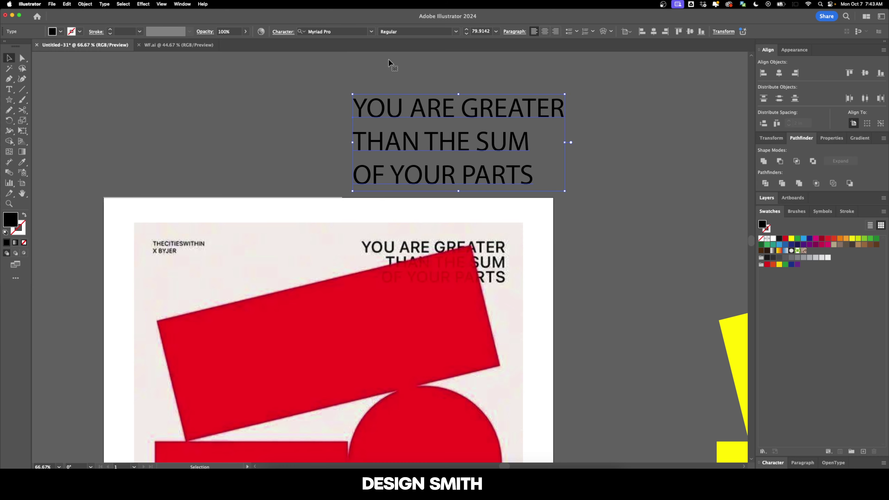
click(341, 31)
click(371, 31)
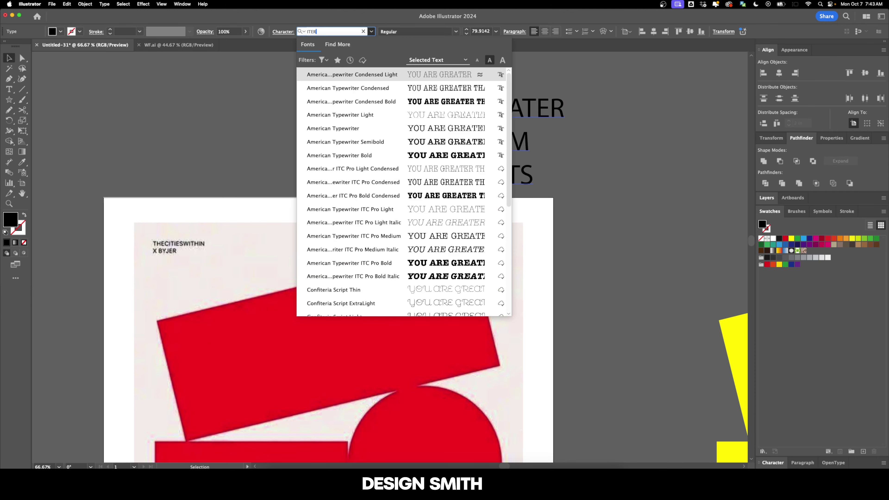
scroll(406, 175, down, 5)
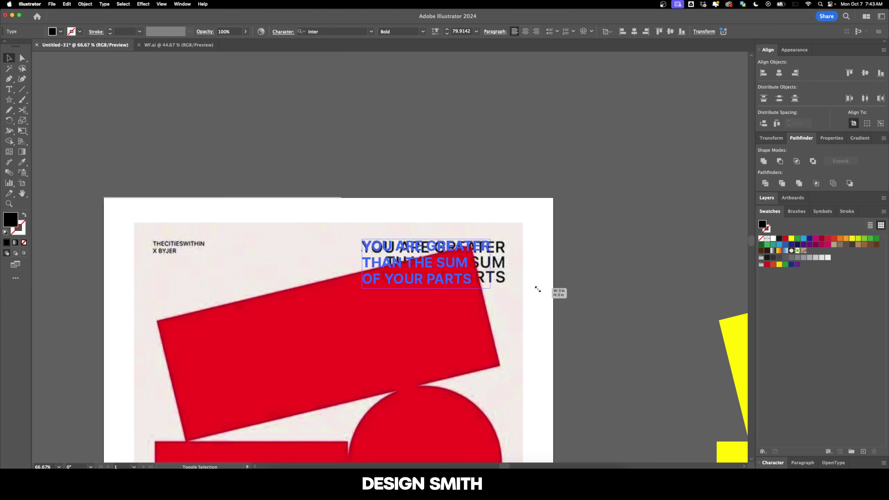
drag(538, 289, 538, 296)
scroll(492, 251, up, 1)
scroll(492, 250, up, 2)
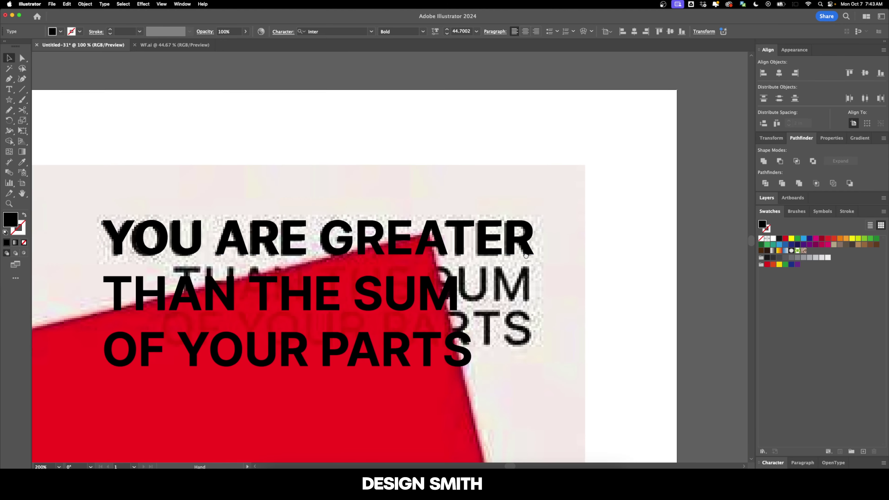
scroll(489, 251, down, 4)
Right-align the headline and move it so its right edge matches the reference headline.
drag(394, 213, 364, 340)
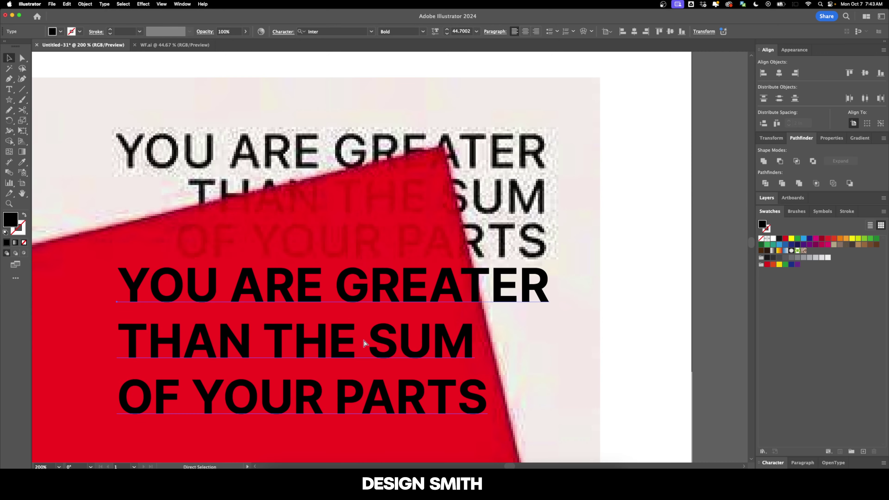
key(super+z)
click(536, 31)
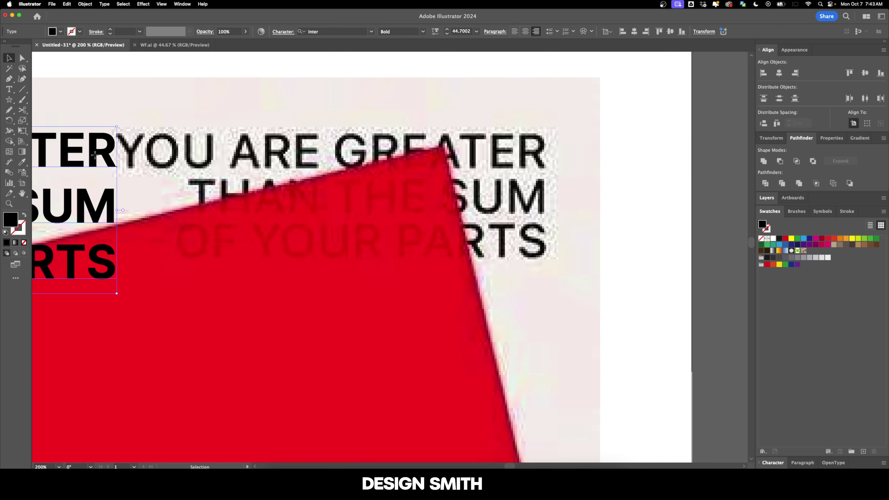
drag(95, 154, 524, 154)
Set the headline to optical kerning, a 45 pt font size and 44 pt leading.
key(super+t)
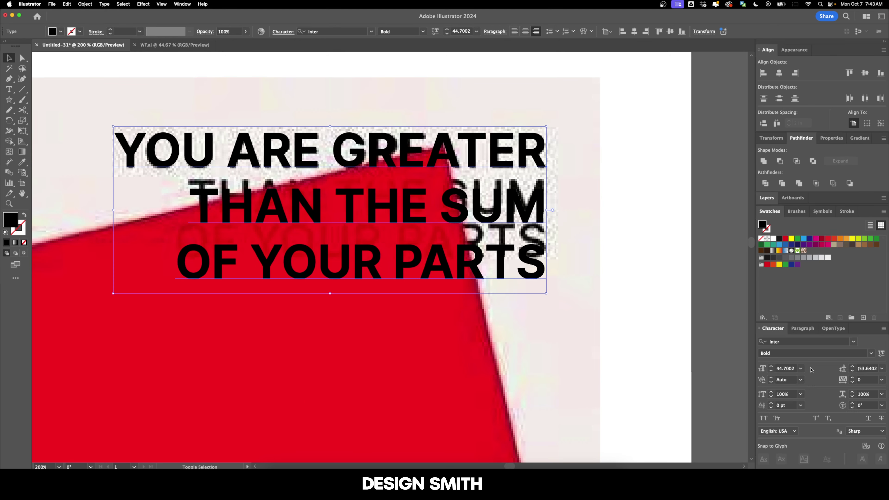
click(800, 380)
click(821, 222)
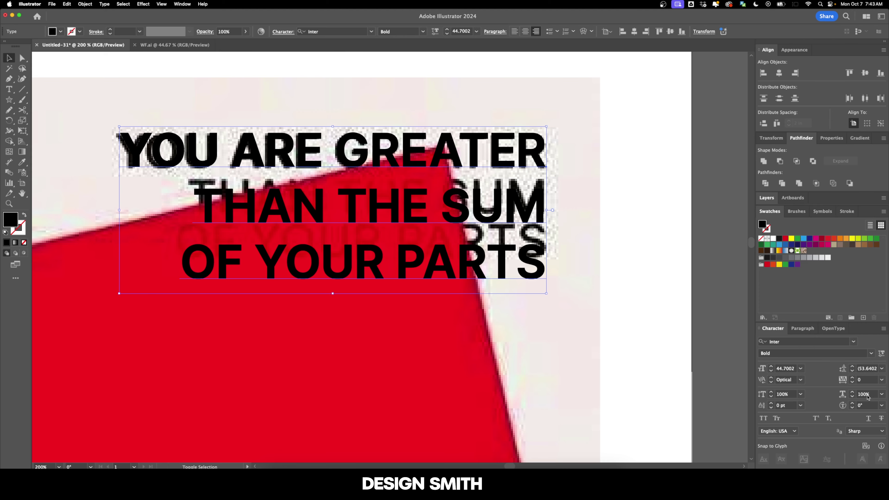
click(791, 368)
text(45)
key(Return)
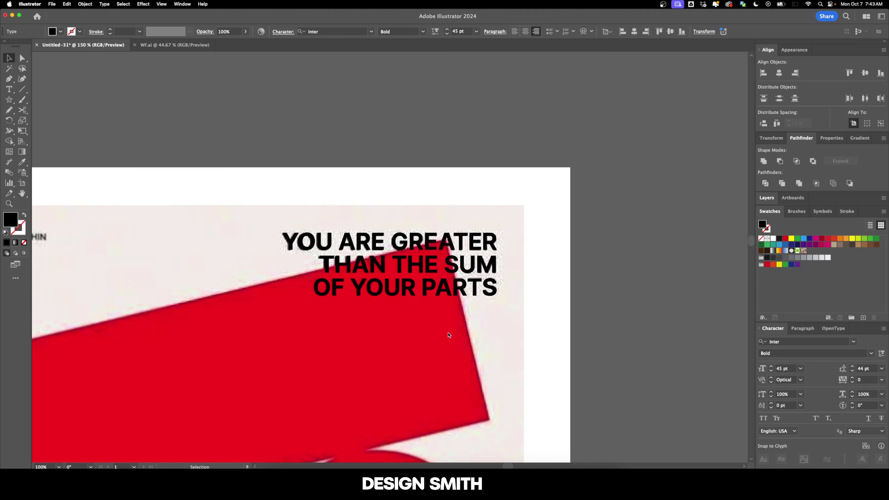
Add Inter Bold captions THECITIESWITHIN X BYJER and PMC-V5 2020, plus a left-aligned lower headline, over the matching reference text.
key(super+minus)
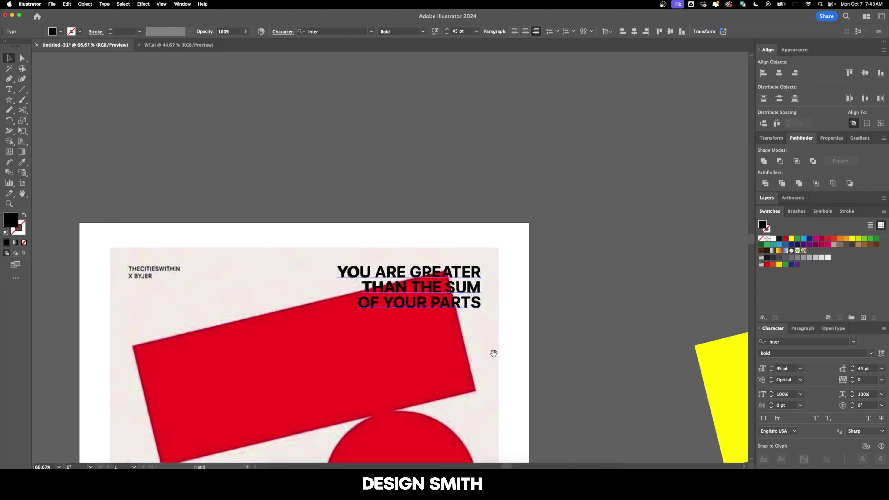
drag(493, 356, 534, 209)
click(583, 228)
drag(583, 228, 680, 326)
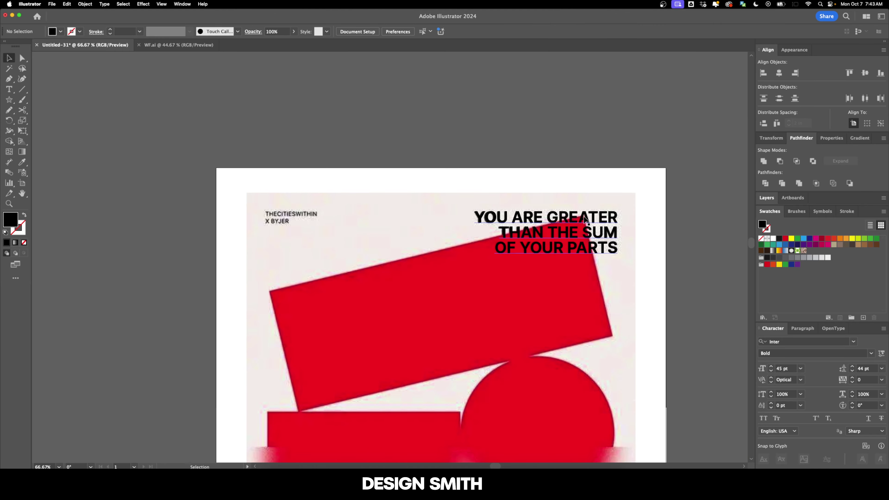
key(super+equal)
key(t)
click(248, 216)
text(THECITIESWITHIN)
key(Return)
text(X BYJER)
key(Escape)
key(super+minus)
key(super+minus)
key(super+minus)
key(super+minus)
key(super+minus)
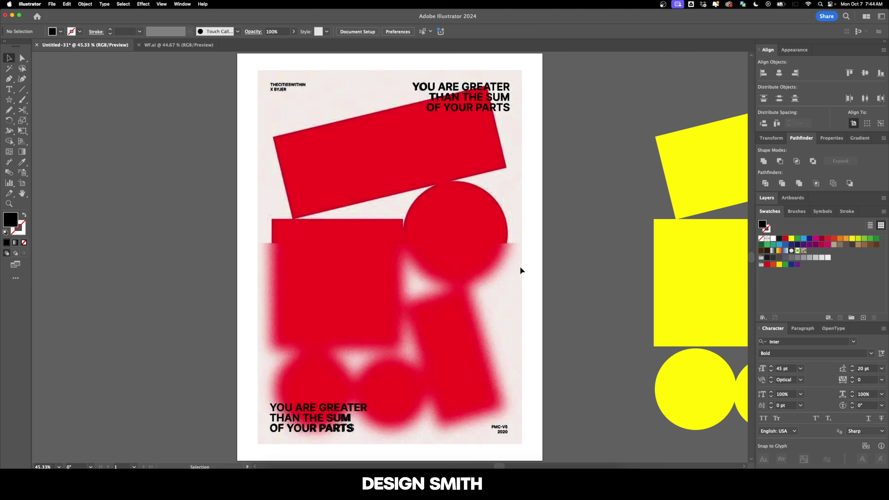
click(489, 98)
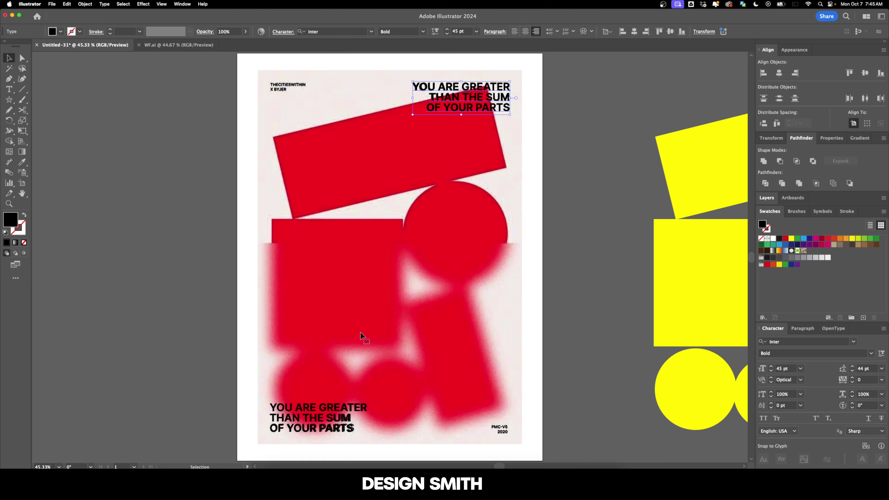
shift+click(332, 411)
drag(331, 409, 180, 409)
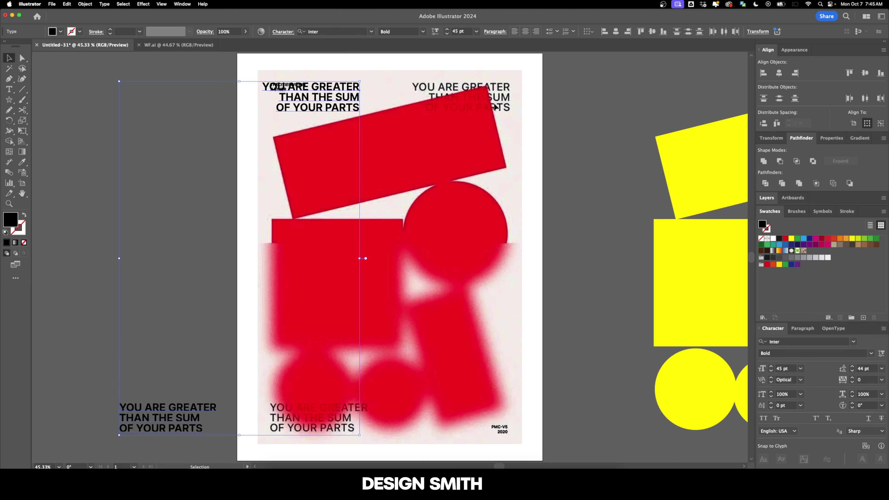
key(Delete)
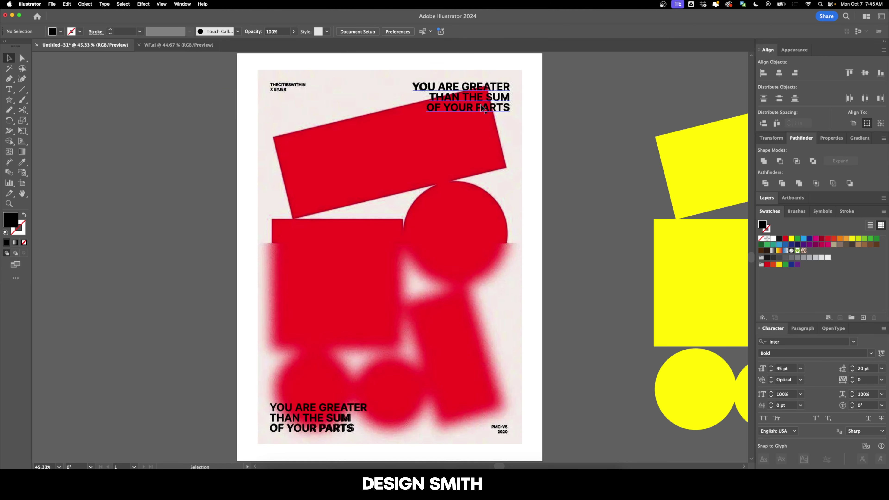
Copy the upper and lower headlines and paste them into the Photoshop poster as a smart object above the Color Fill 1 layer.
click(483, 108)
shift+click(322, 426)
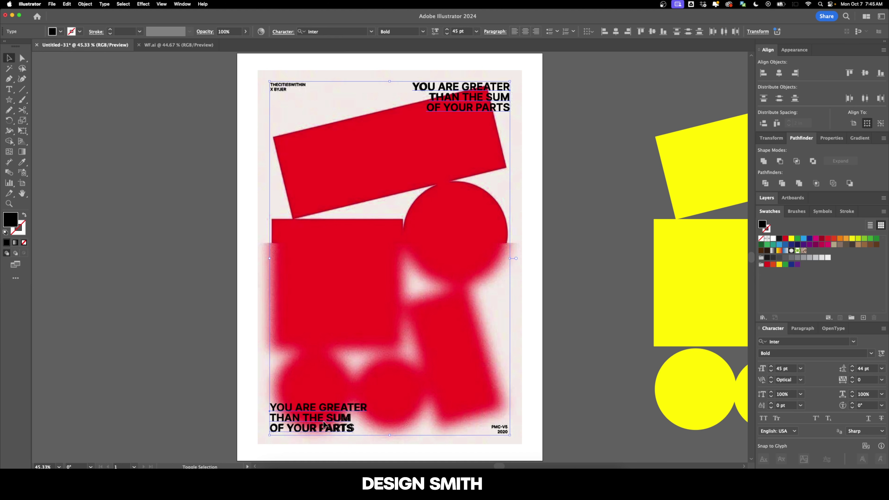
key(a)
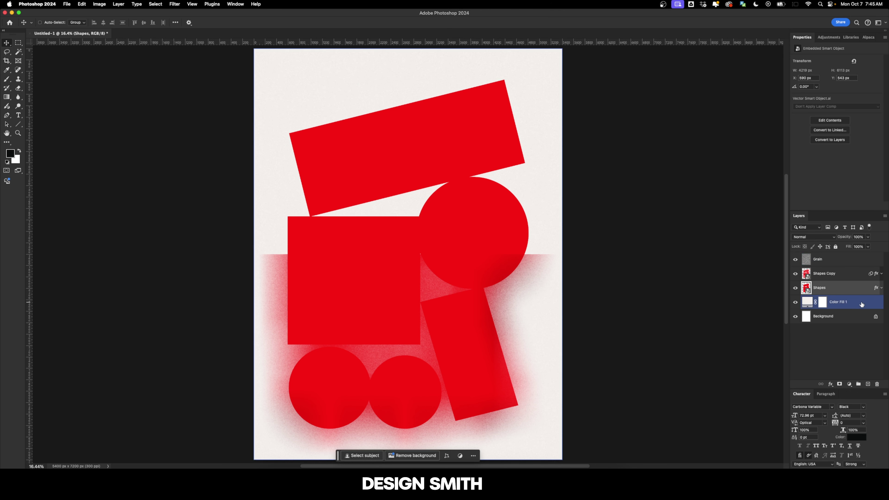
click(863, 310)
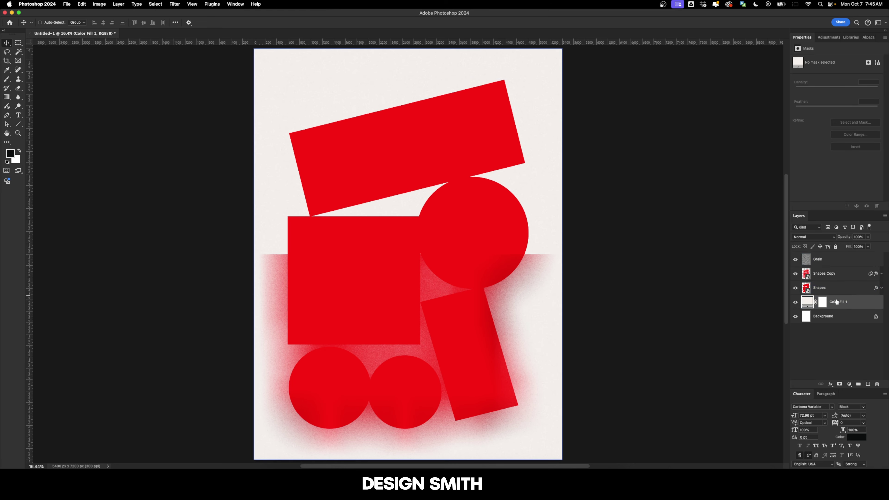
key(super+v)
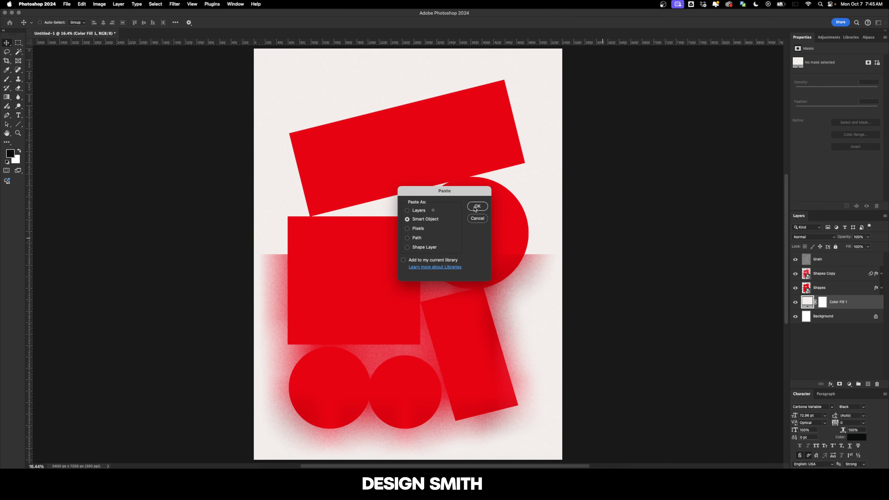
click(477, 206)
key(Return)
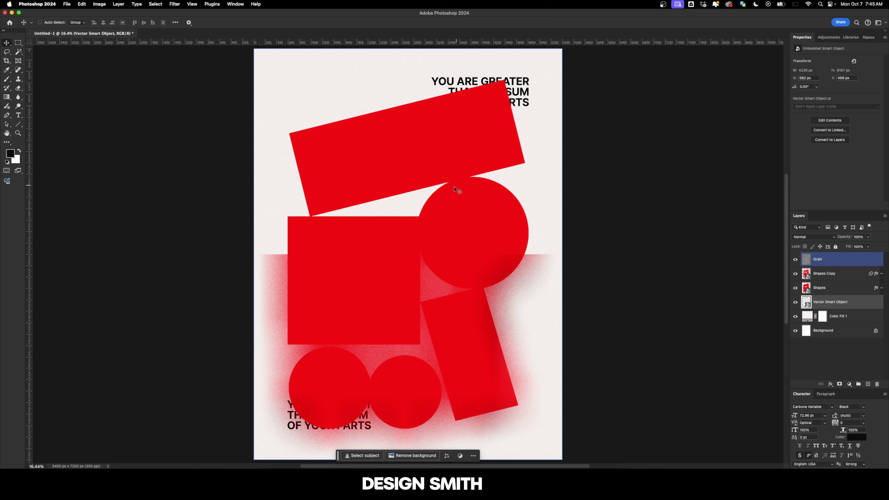
Move the pasted text smart object layer between the Shapes and Shapes Copy layers.
click(872, 293)
click(851, 297)
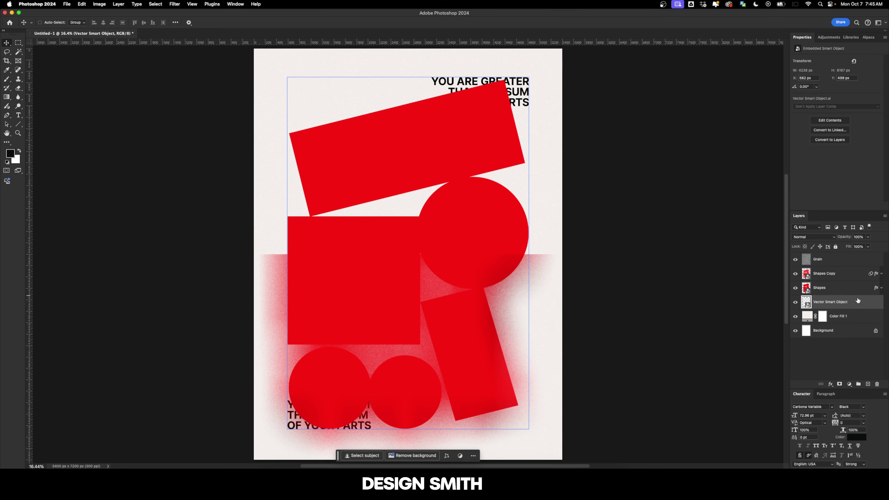
drag(858, 300, 839, 286)
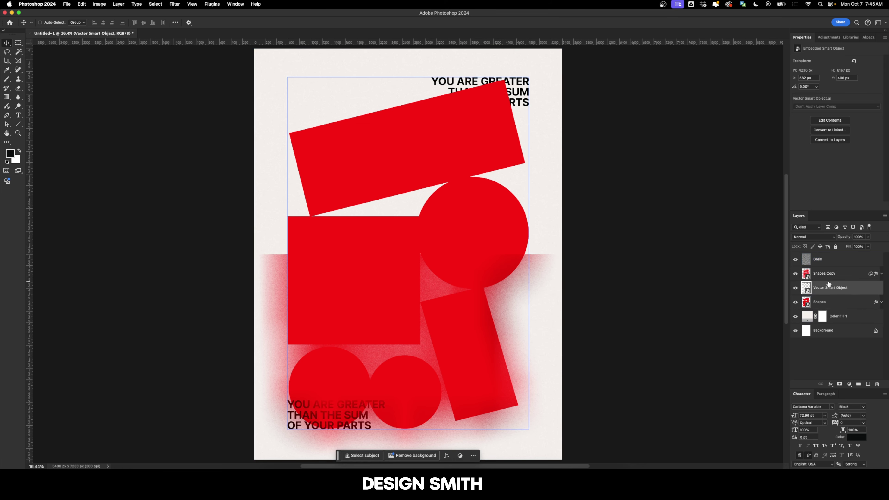
Set the Shapes Copy layer's opacity to 90%.
click(842, 278)
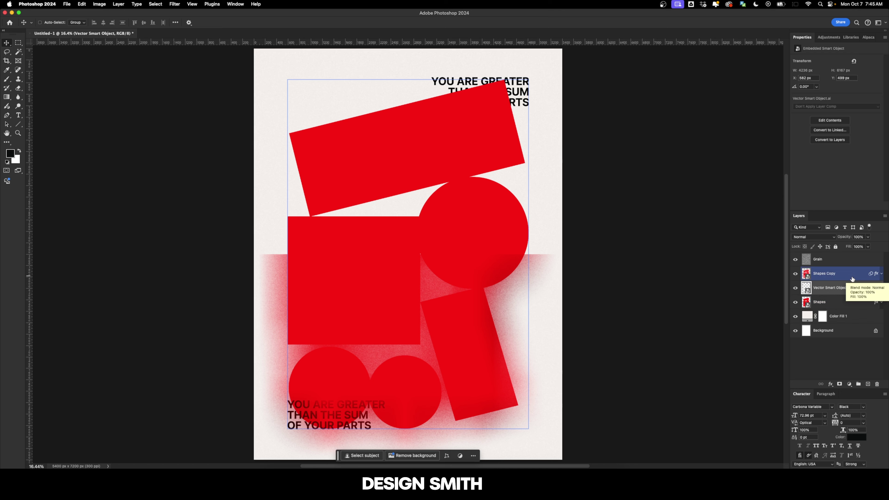
click(852, 278)
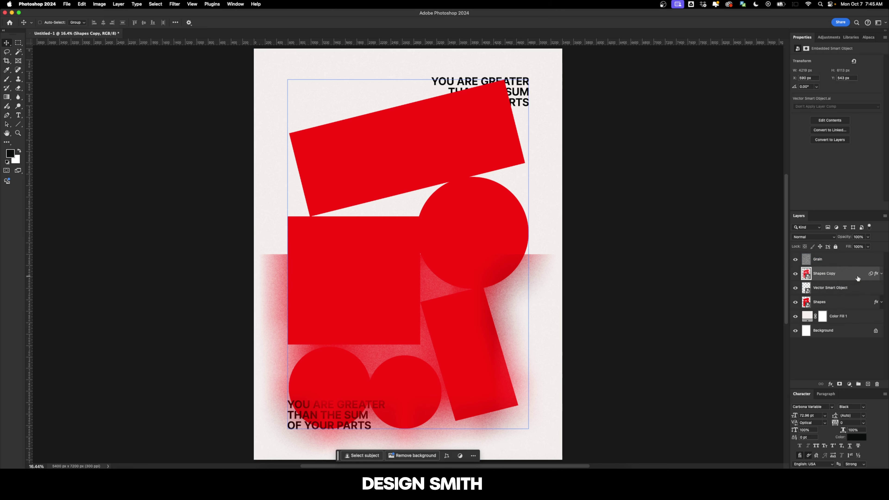
click(861, 237)
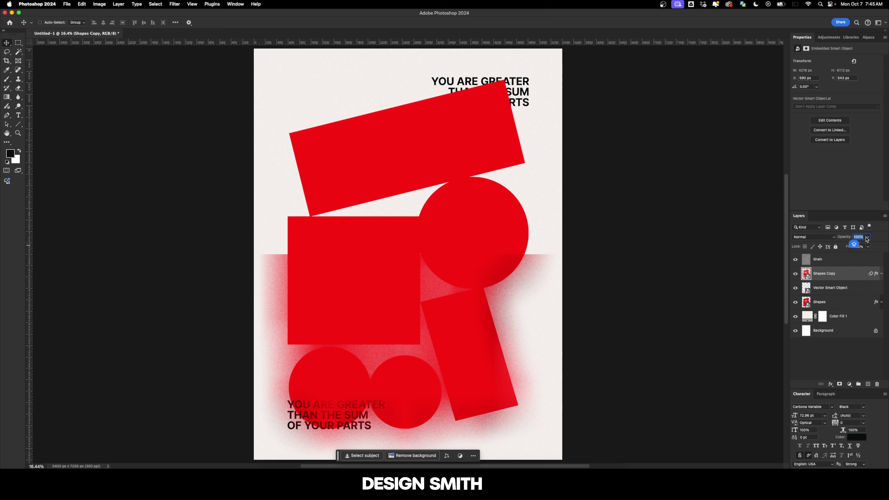
text(90)
key(Return)
key(Return)
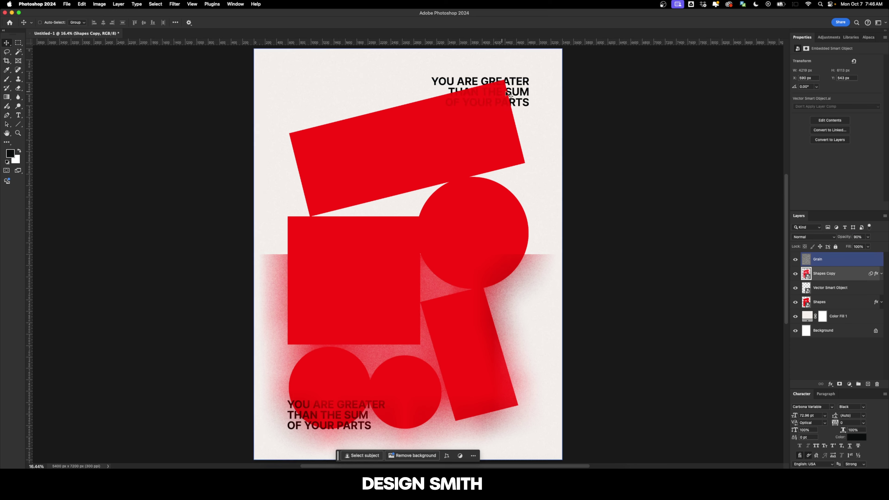
Copy Illustrator's THECITIESWITHIN X BYJER and PMC-V5 2020 captions into the Photoshop poster as a smart object directly below the Shapes layer.
drag(481, 277, 426, 306)
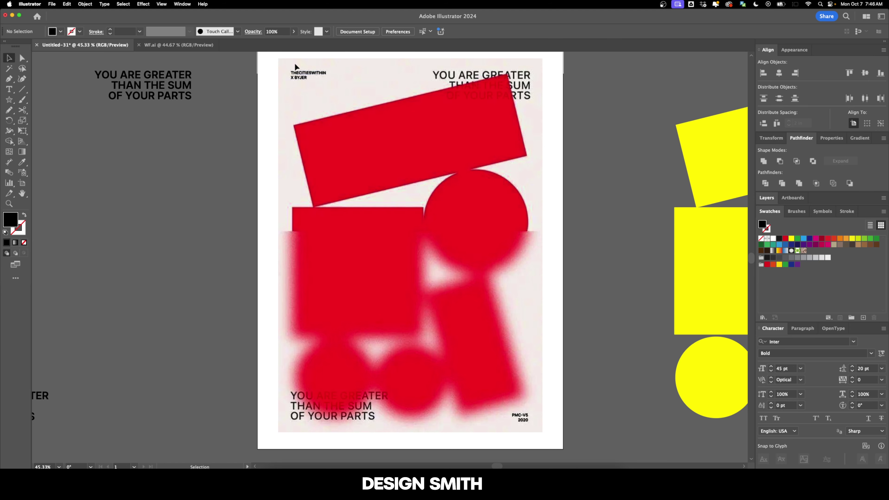
shift+click(519, 420)
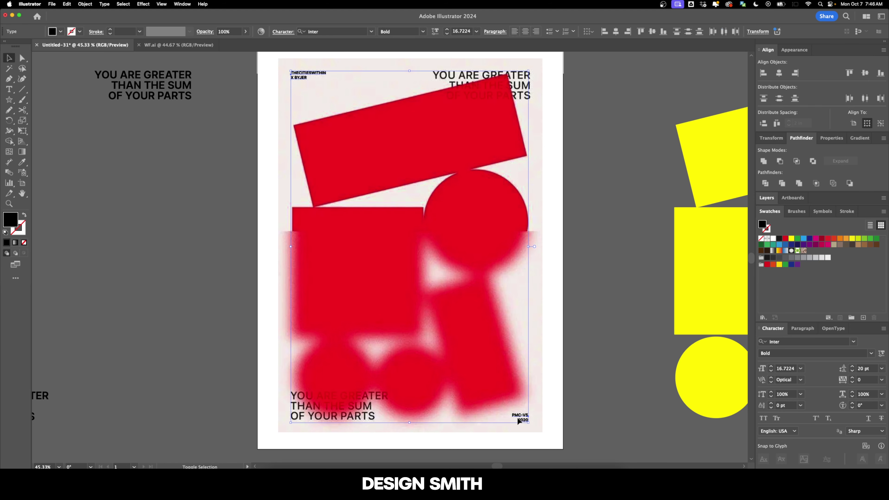
key(super+c)
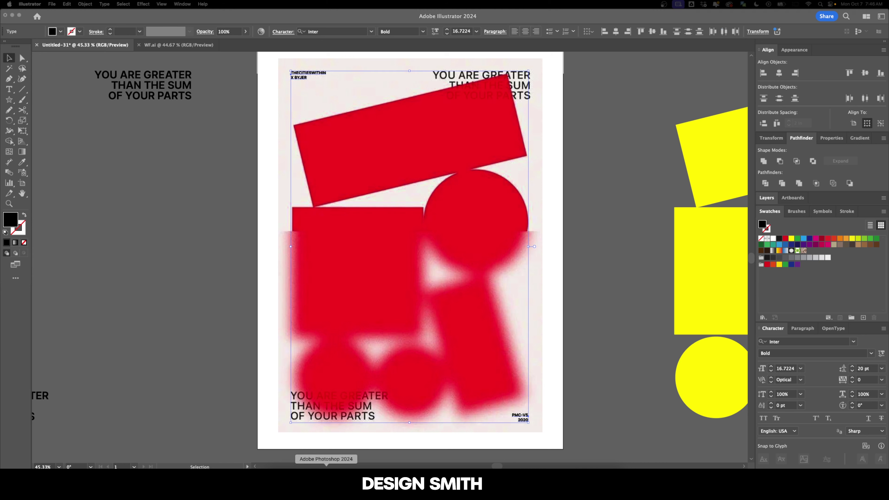
key(super+Tab)
key(super+v)
click(481, 206)
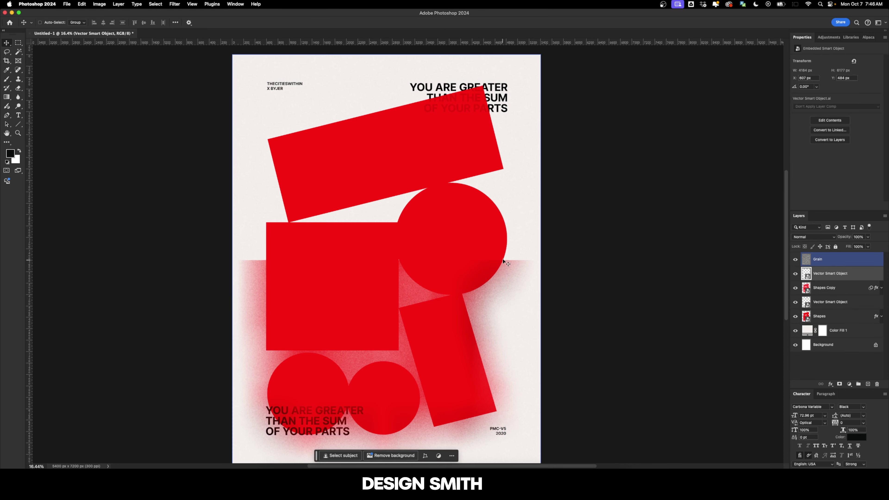
click(857, 275)
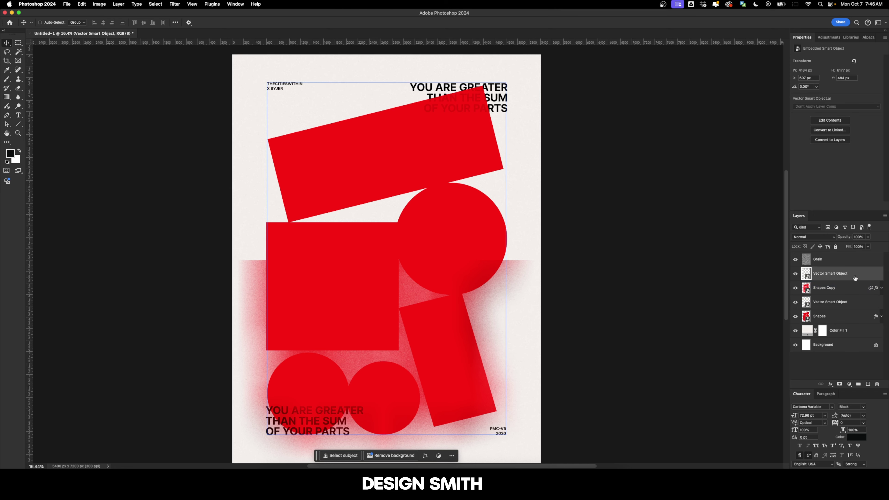
drag(855, 278, 857, 323)
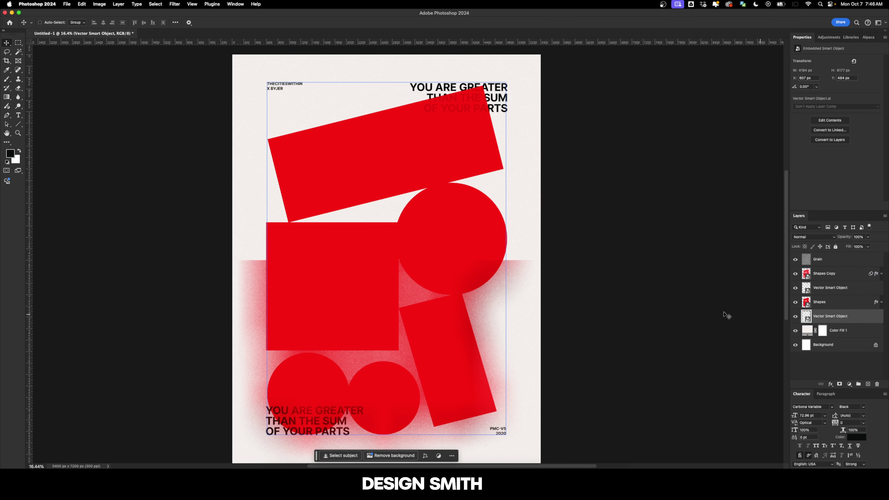